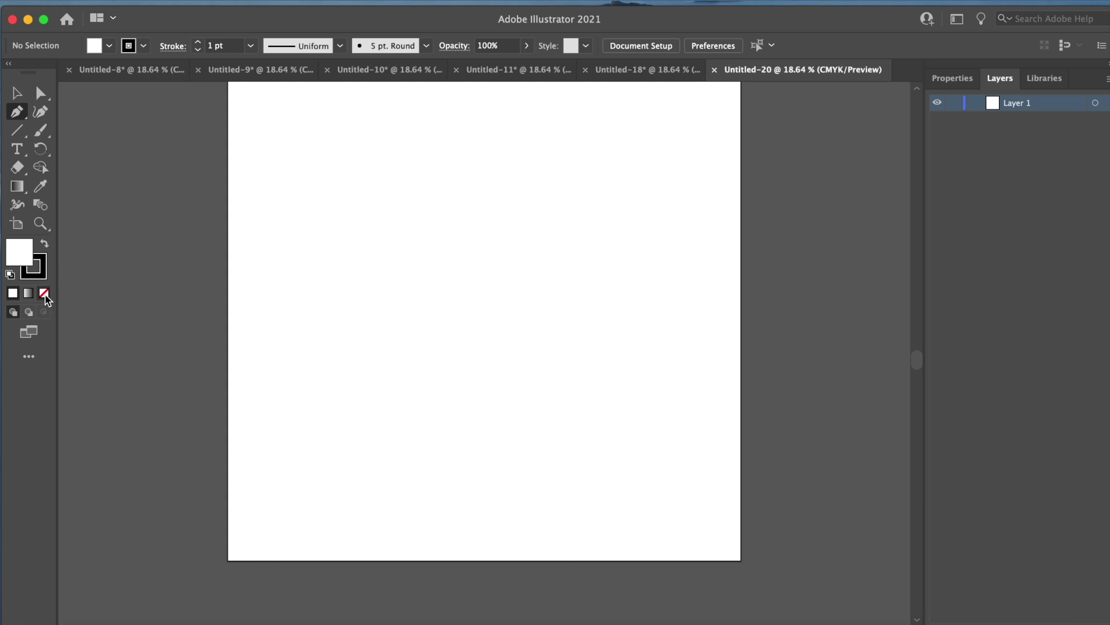
# Set the fill to none and place the first Pen anchor at the A's apex in the artboard's upper middle.
pyautogui.click(44, 293)
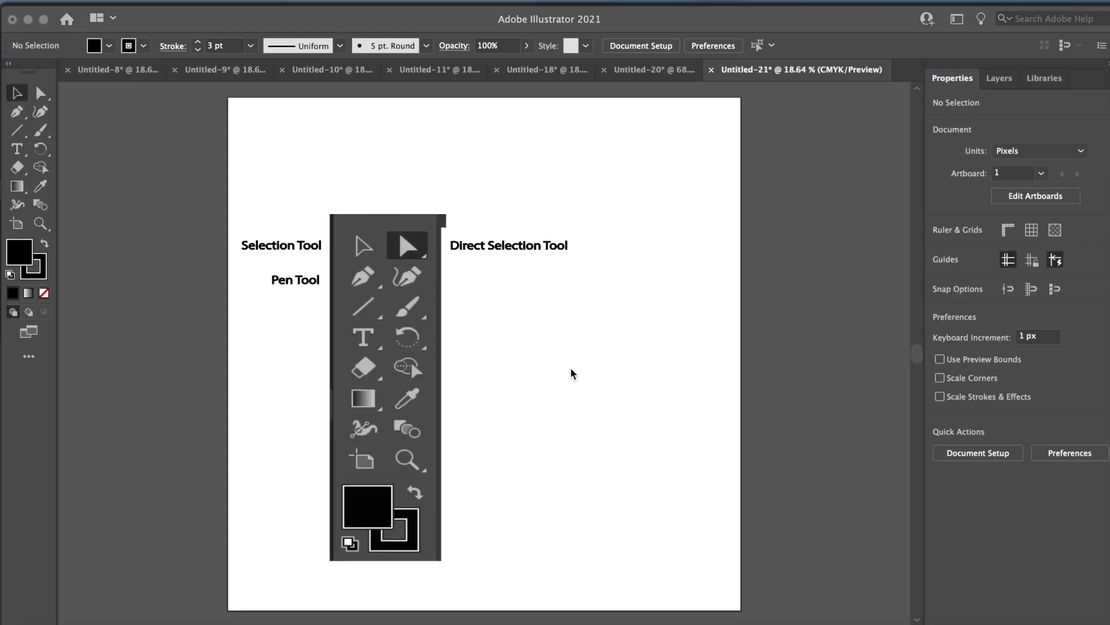
pyautogui.click(22, 96)
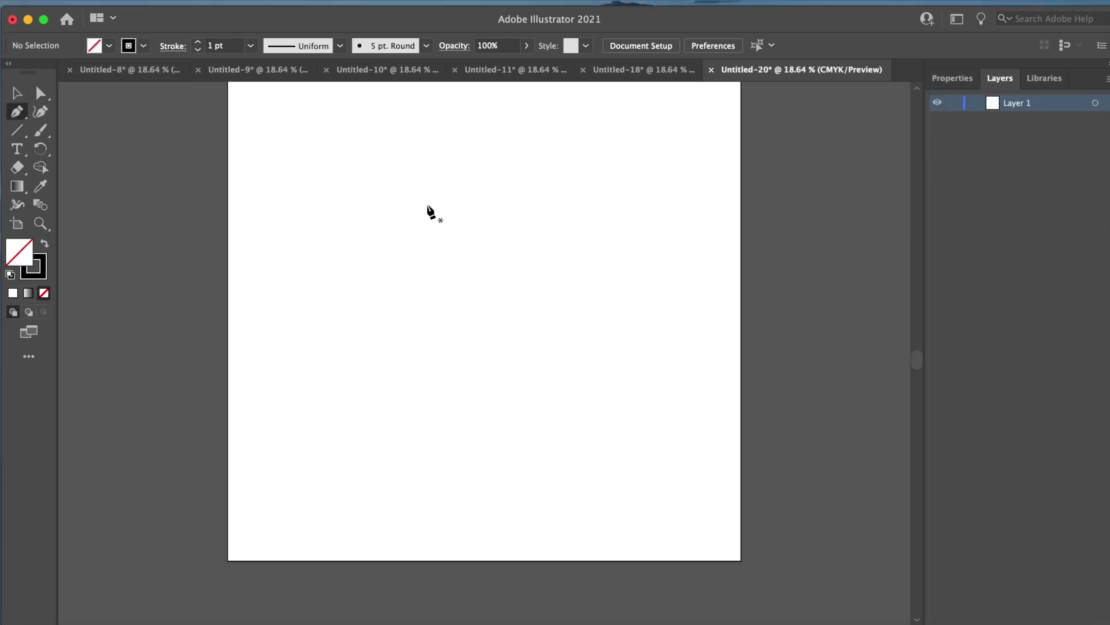
pyautogui.click(427, 205)
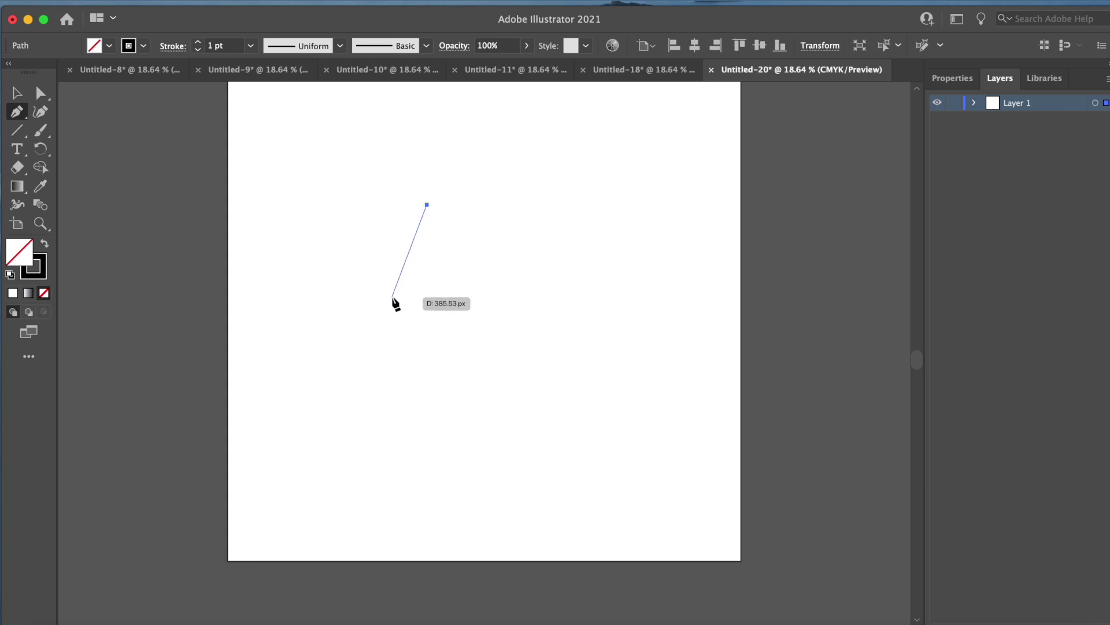
# Draw the A's left diagonal, flat left foot, inner left leg and notch top, redoing one point.
pyautogui.click(392, 296)
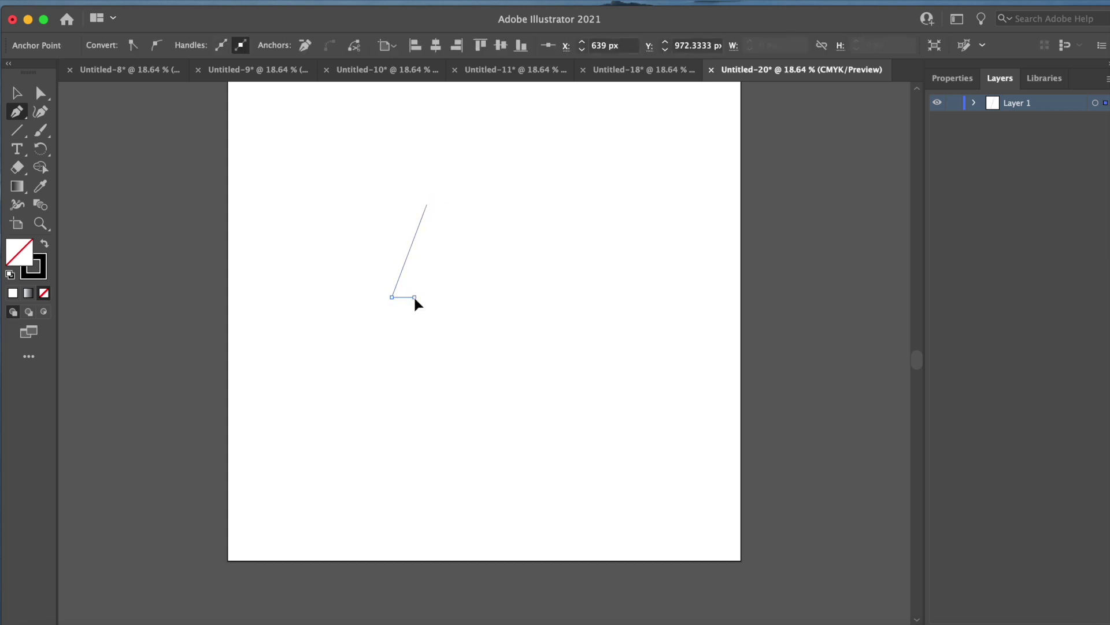
pyautogui.click(414, 297)
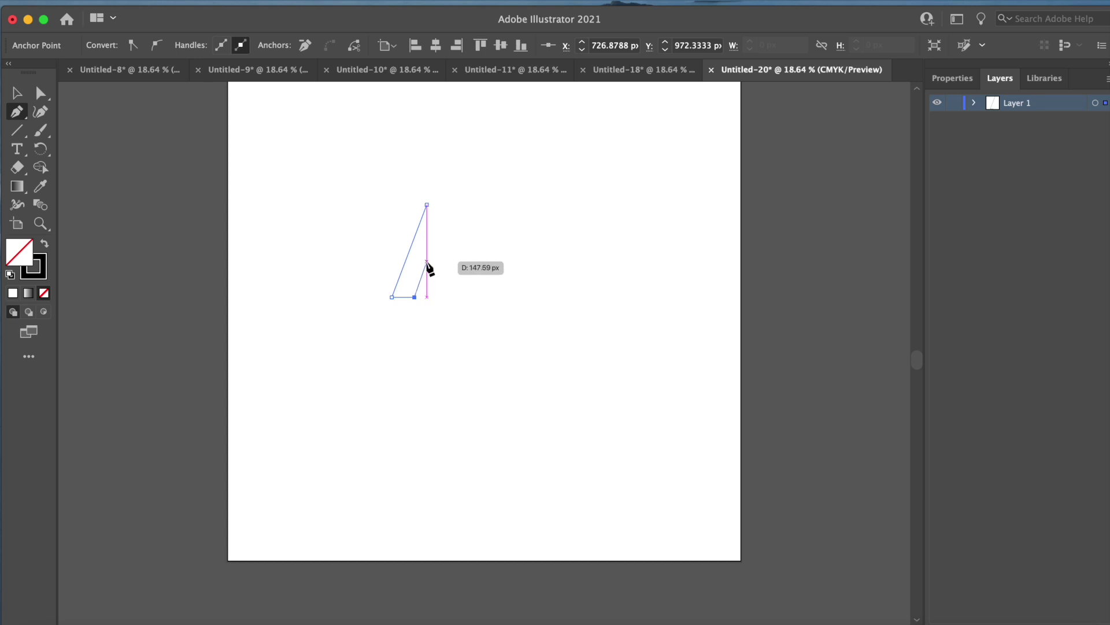
pyautogui.click(427, 261)
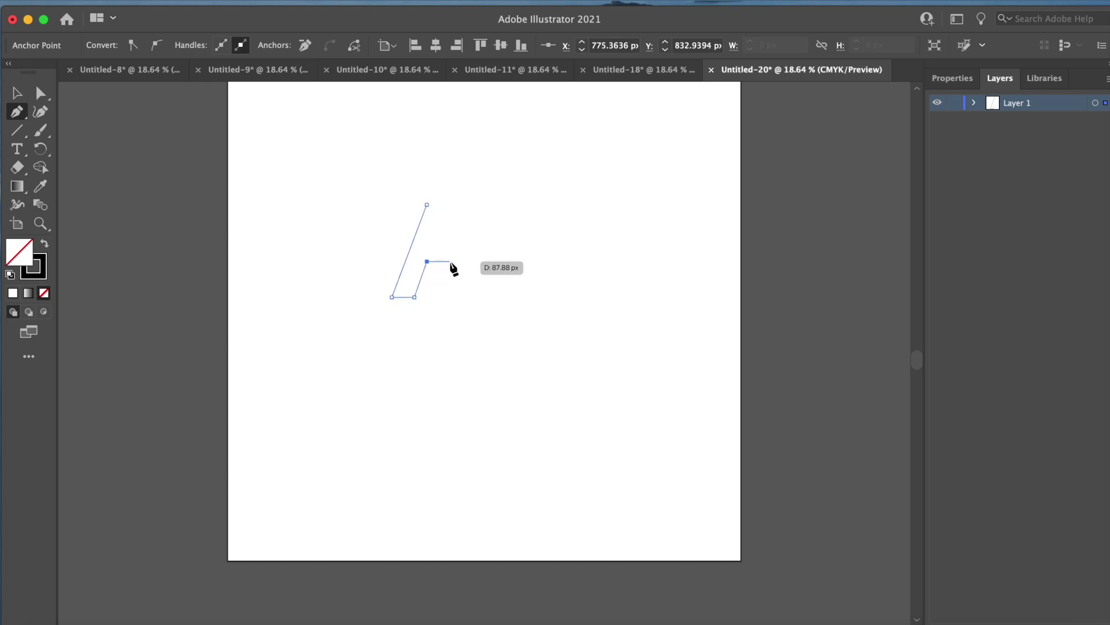
pyautogui.click(442, 262)
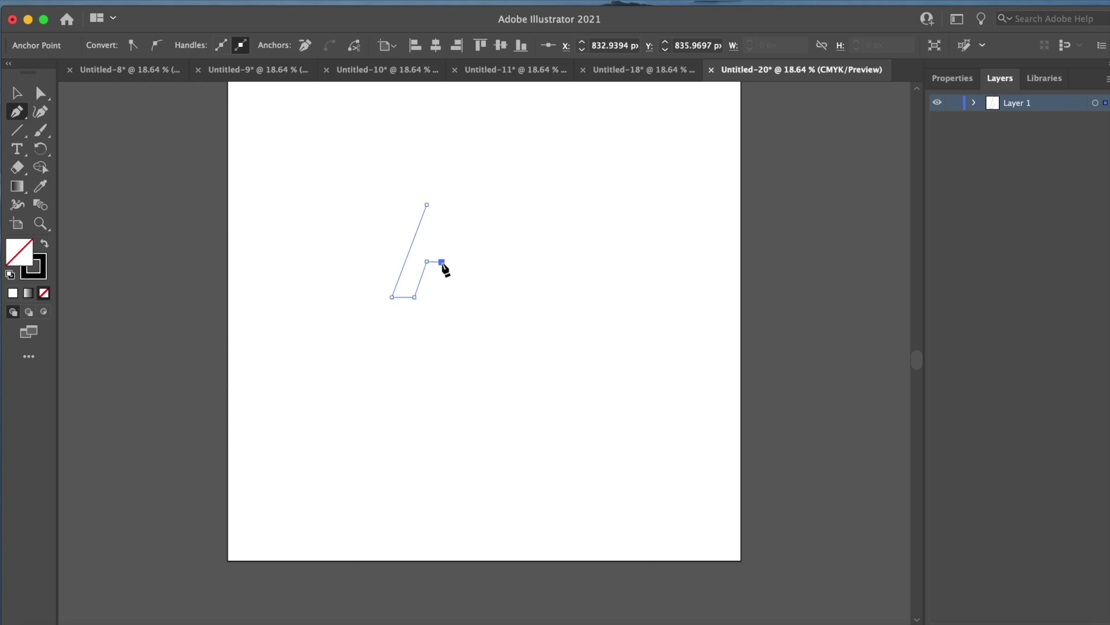
pyautogui.press('super+z')
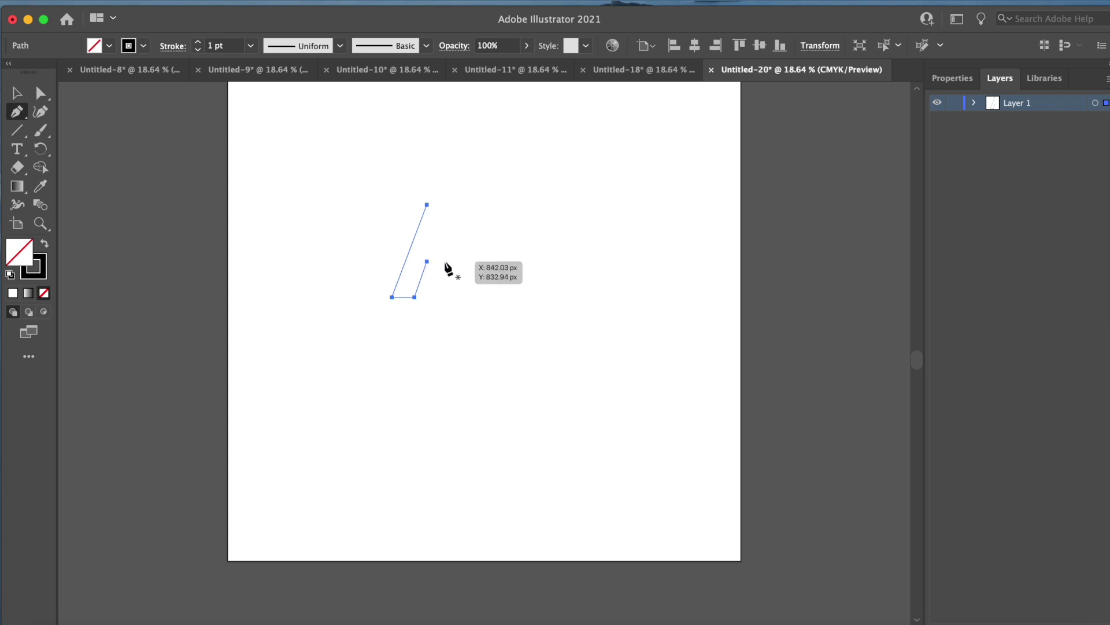
pyautogui.click(427, 262)
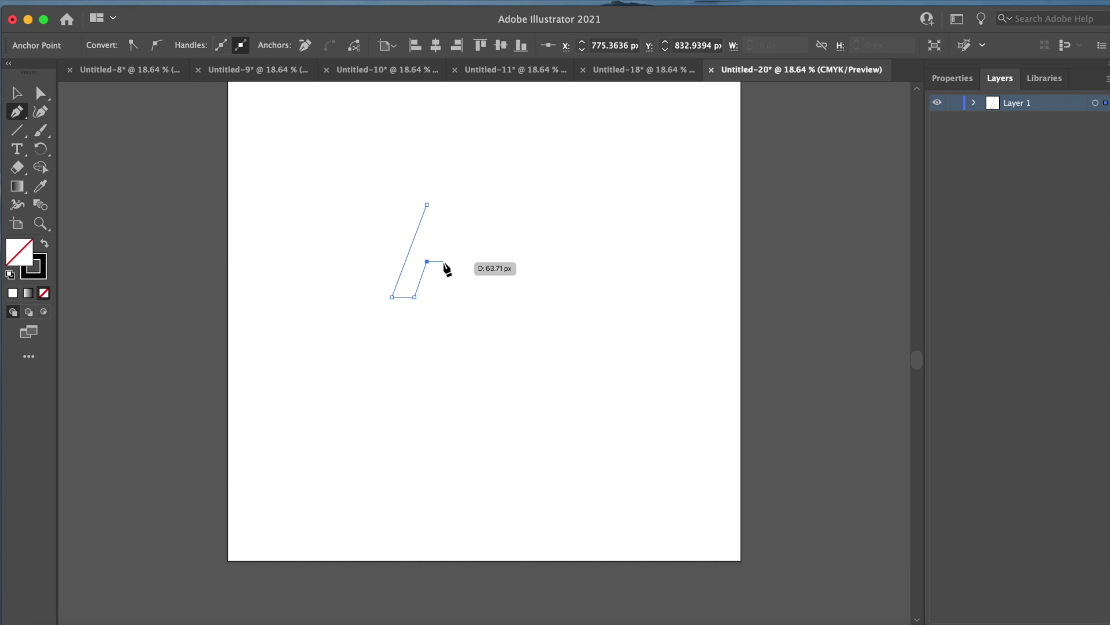
pyautogui.click(444, 262)
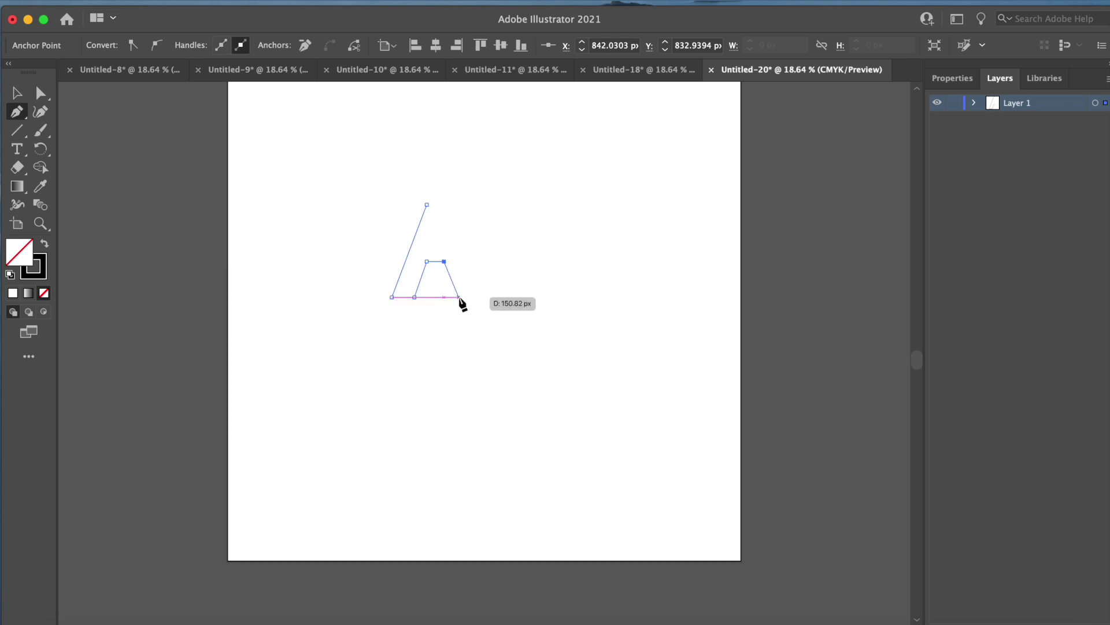
# Bring the right inner leg to the baseline, add the right foot and close the A at its apex.
pyautogui.click(459, 297)
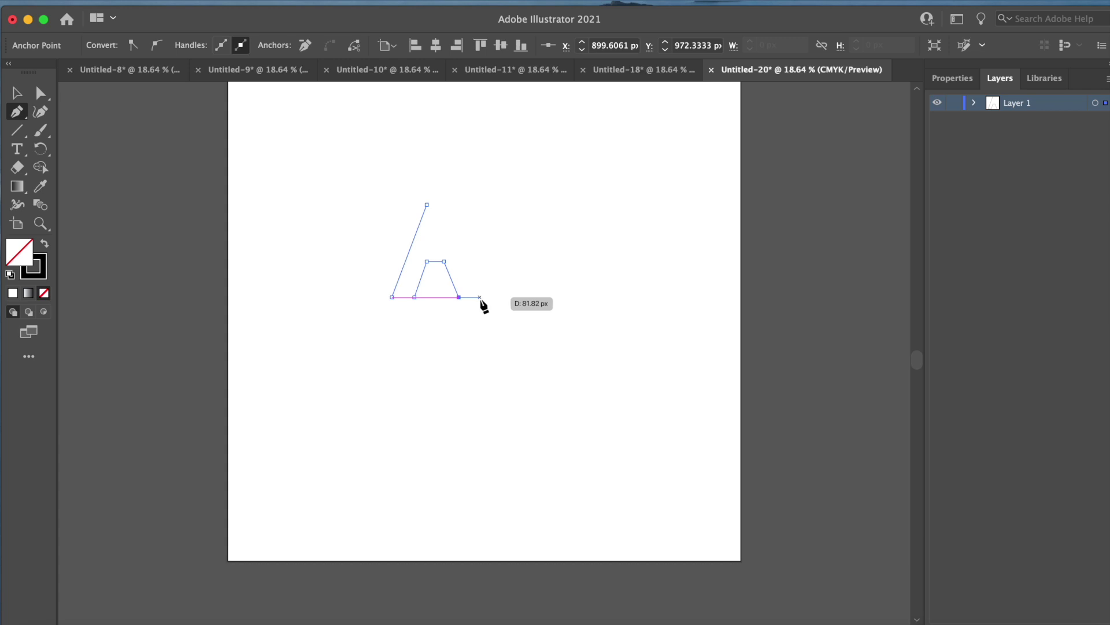
pyautogui.click(478, 300)
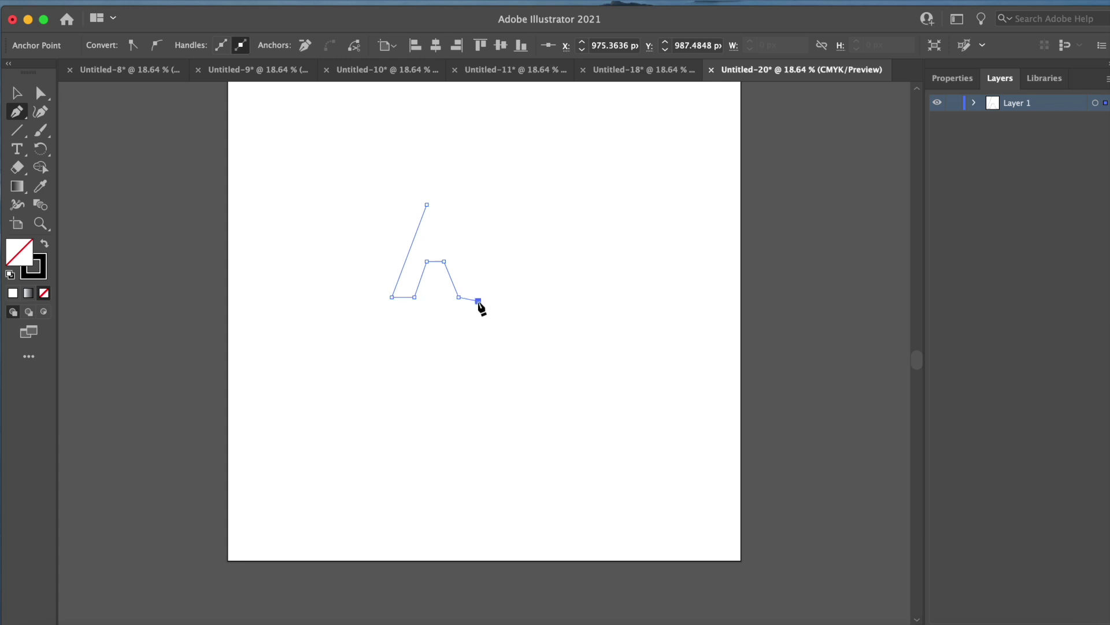
pyautogui.press('super+z')
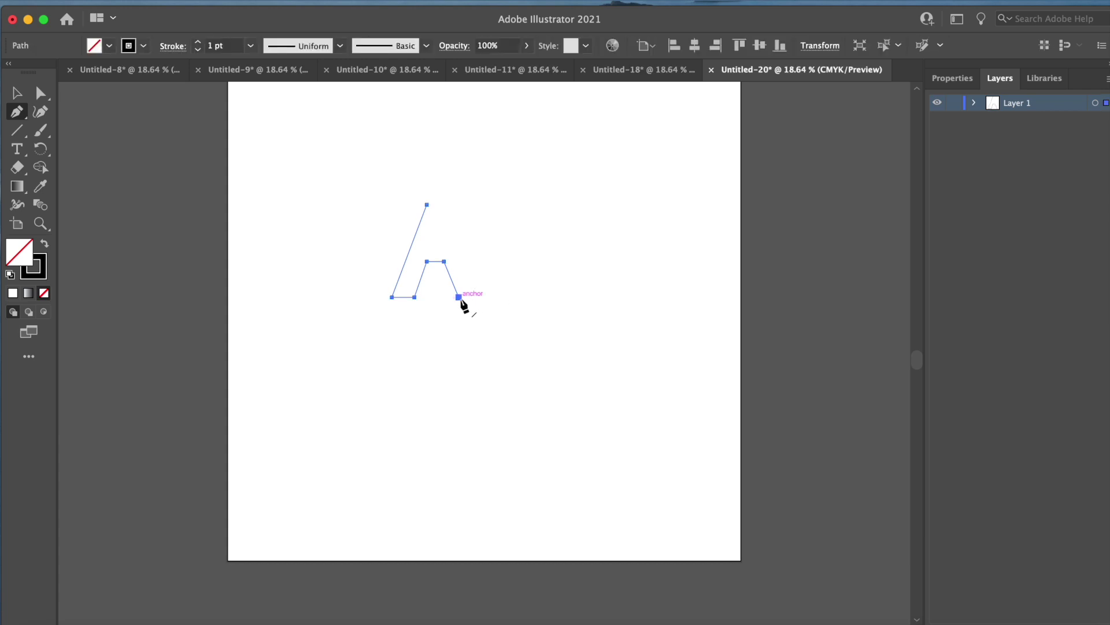
pyautogui.click(460, 298)
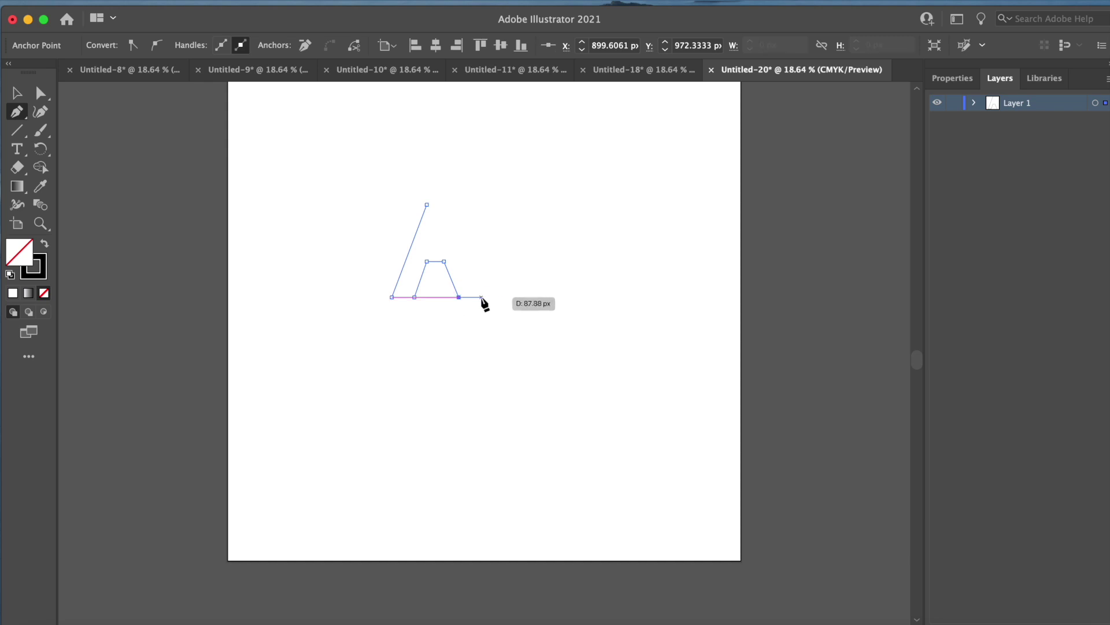
pyautogui.click(481, 297)
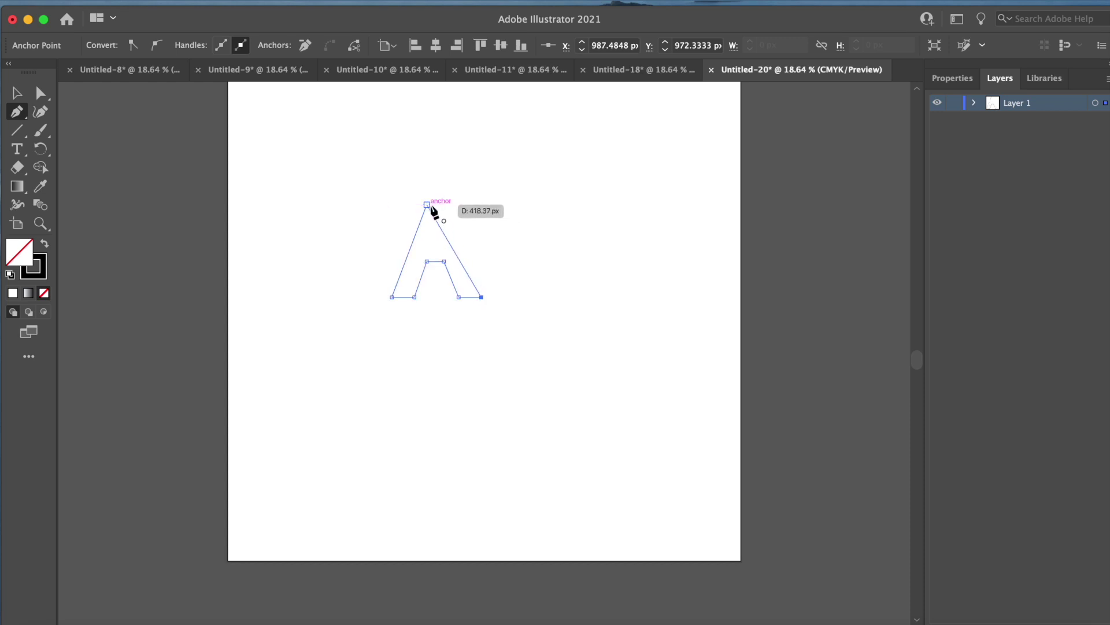
pyautogui.click(428, 205)
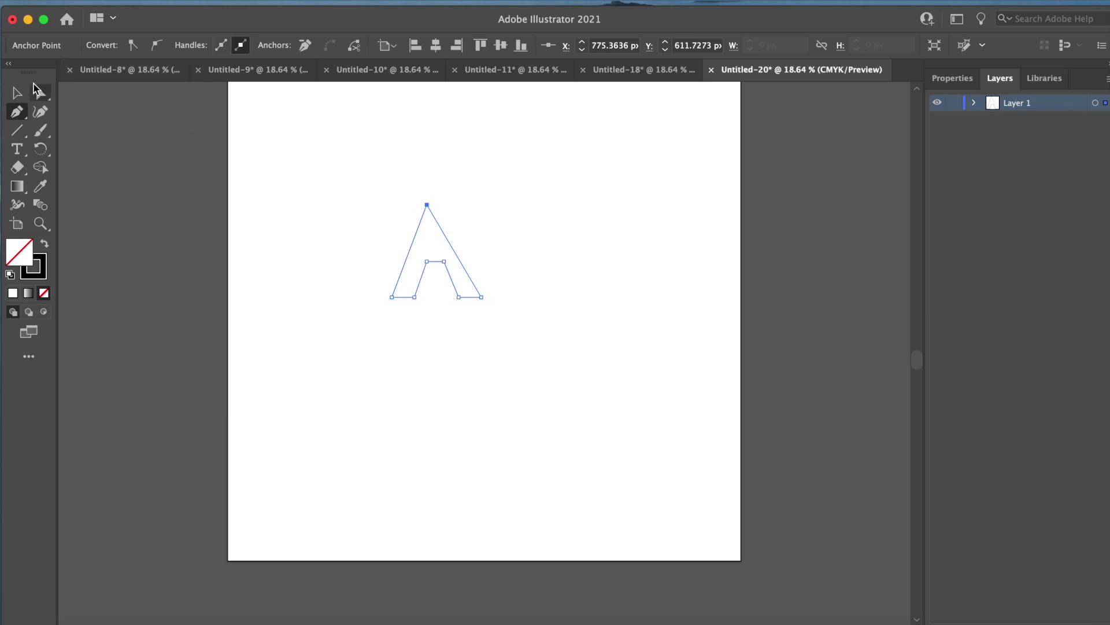
pyautogui.click(41, 93)
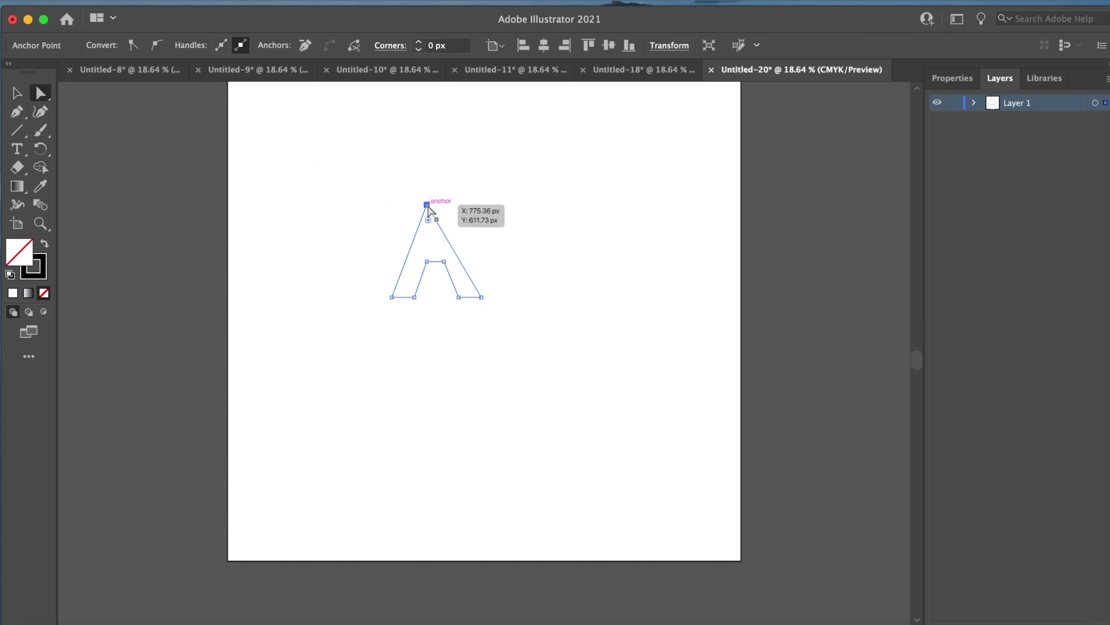
# Drag the A's apex anchor right so it sits centred above both legs.
pyautogui.moveTo(428, 206); pyautogui.dragTo(435, 206)
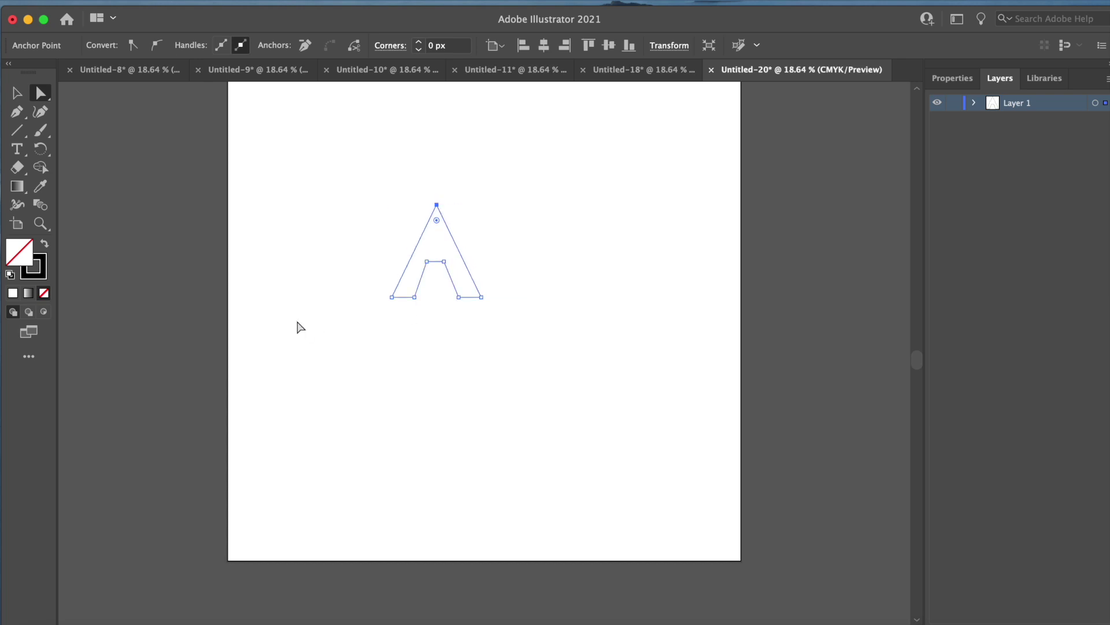
pyautogui.click(16, 114)
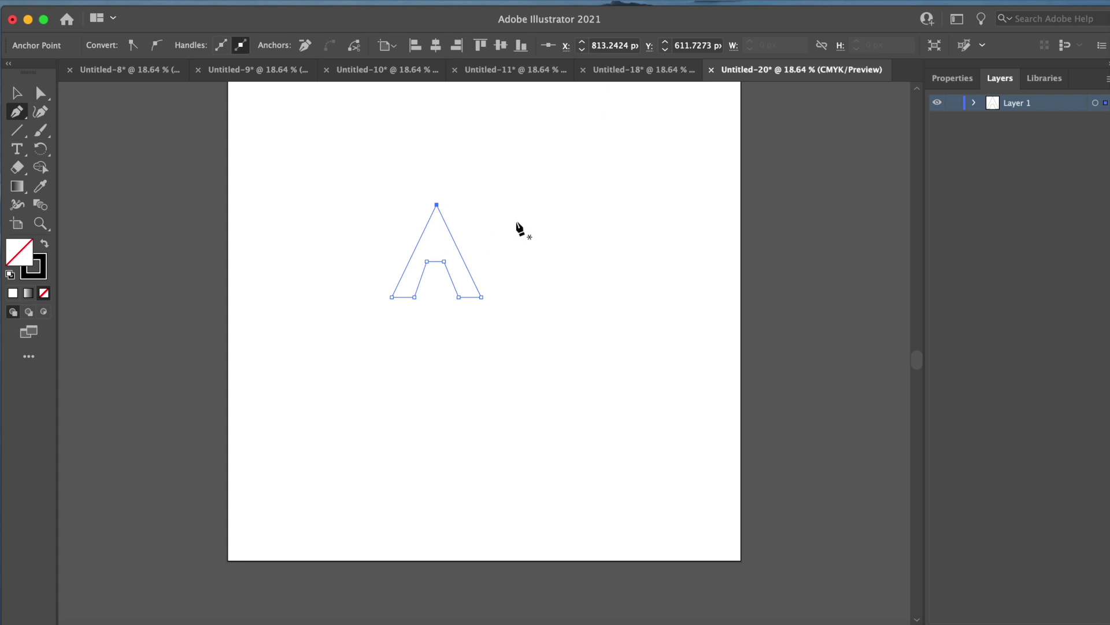
# Draw a small closed triangle inside the A's upper part as its counter, then deselect.
pyautogui.click(436, 233)
pyautogui.click(425, 250)
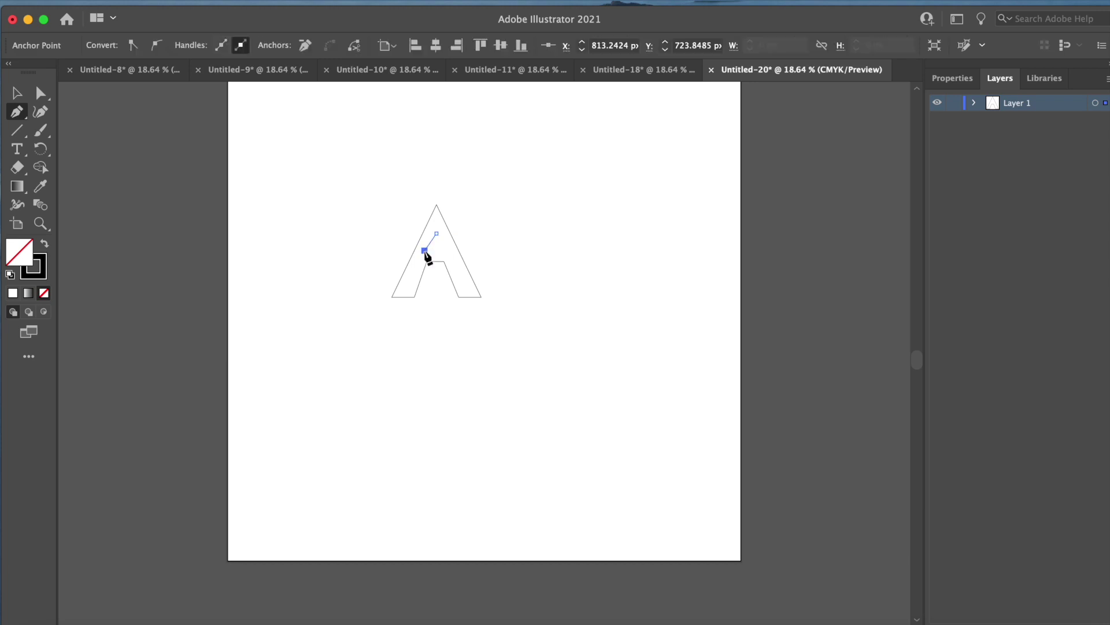
pyautogui.press('BackSpace')
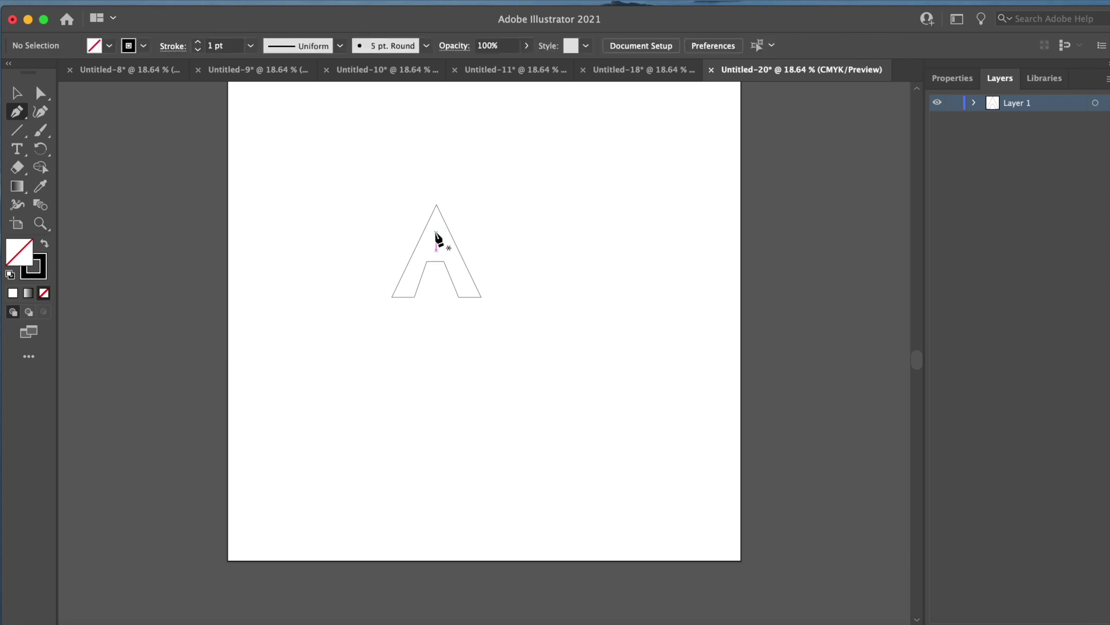
pyautogui.click(436, 232)
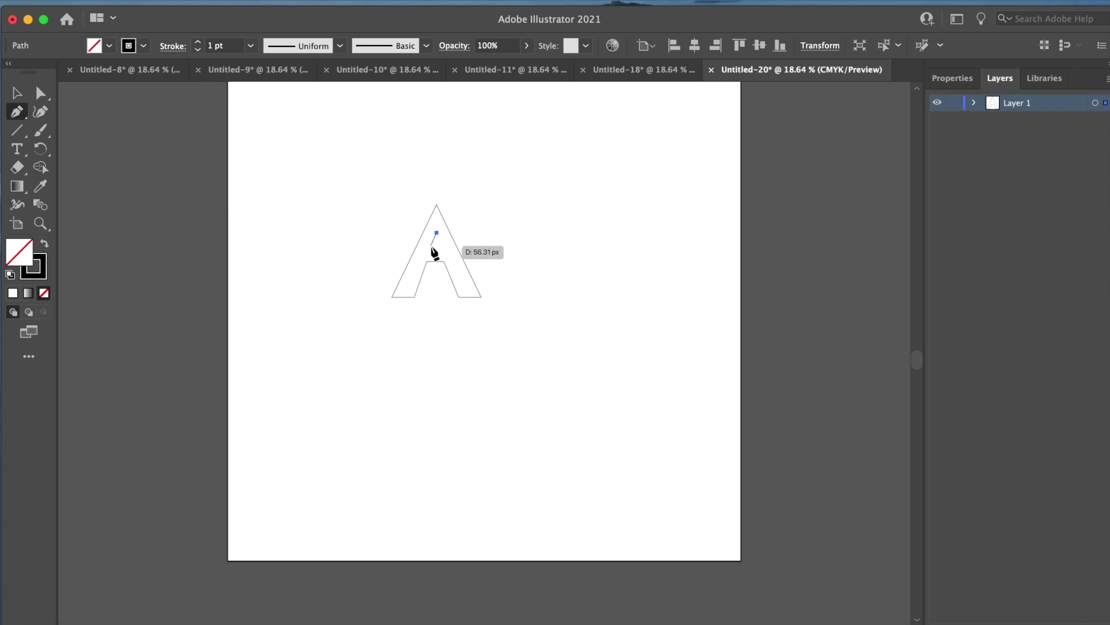
pyautogui.moveTo(431, 246)
pyautogui.mouseDown()
pyautogui.moveTo(446, 253)
pyautogui.moveTo(440, 245)
pyautogui.mouseUp()
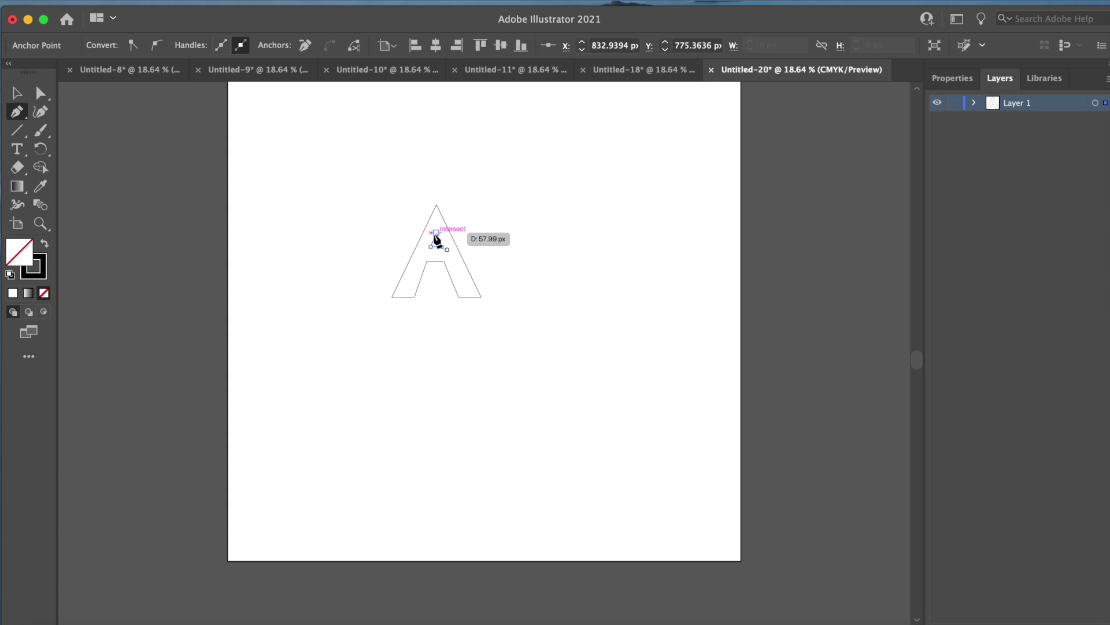
pyautogui.click(437, 233)
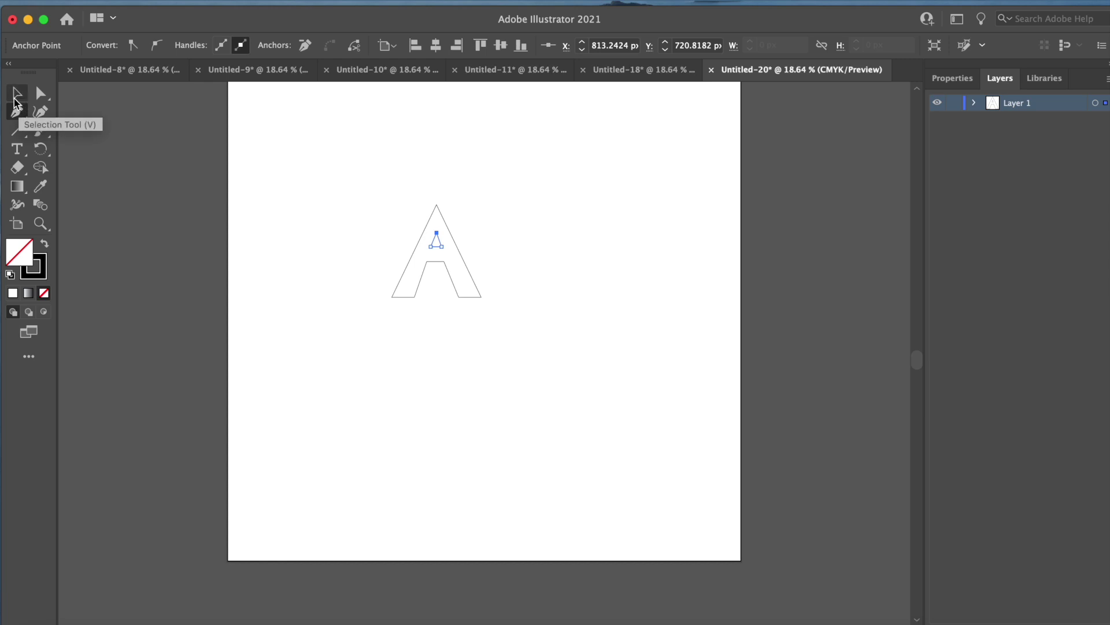
pyautogui.click(18, 99)
pyautogui.click(373, 385)
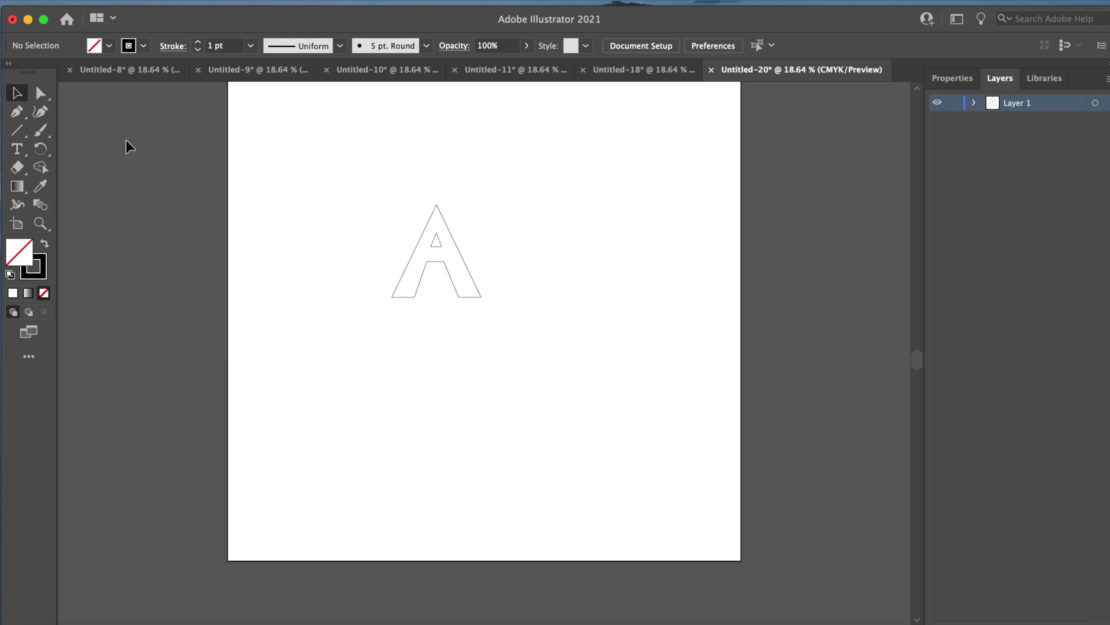
pyautogui.click(43, 95)
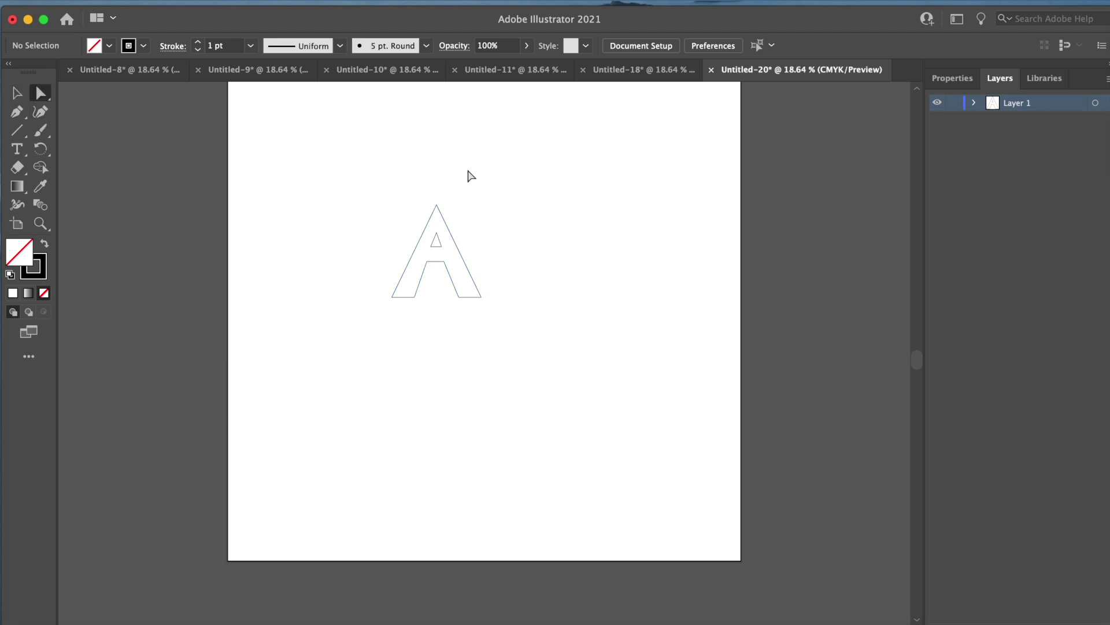
# Round the A's top corner and its two bottom-left corners, to about 28 px.
pyautogui.click(436, 205)
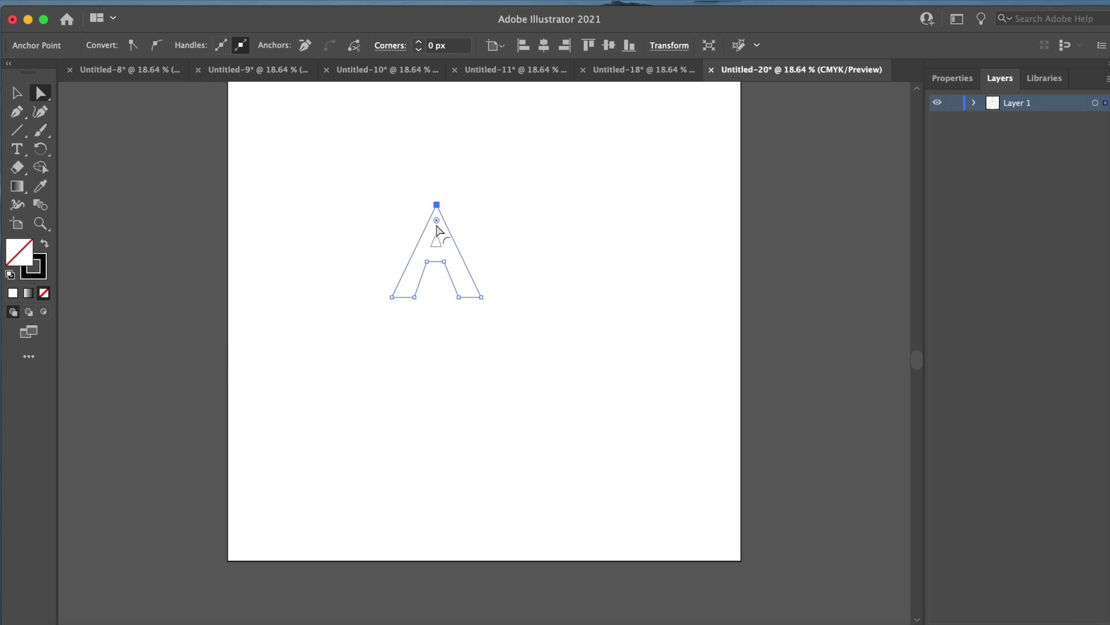
pyautogui.moveTo(436, 221)
pyautogui.mouseDown()
pyautogui.moveTo(442, 237)
pyautogui.moveTo(443, 223)
pyautogui.mouseUp()
pyautogui.click(480, 230)
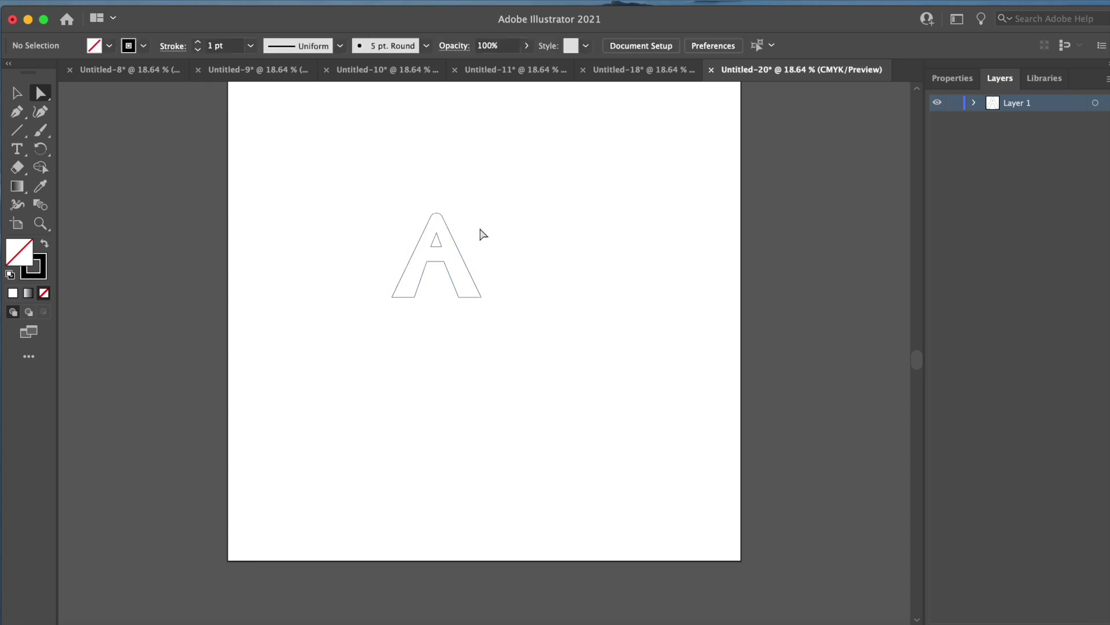
pyautogui.click(392, 298)
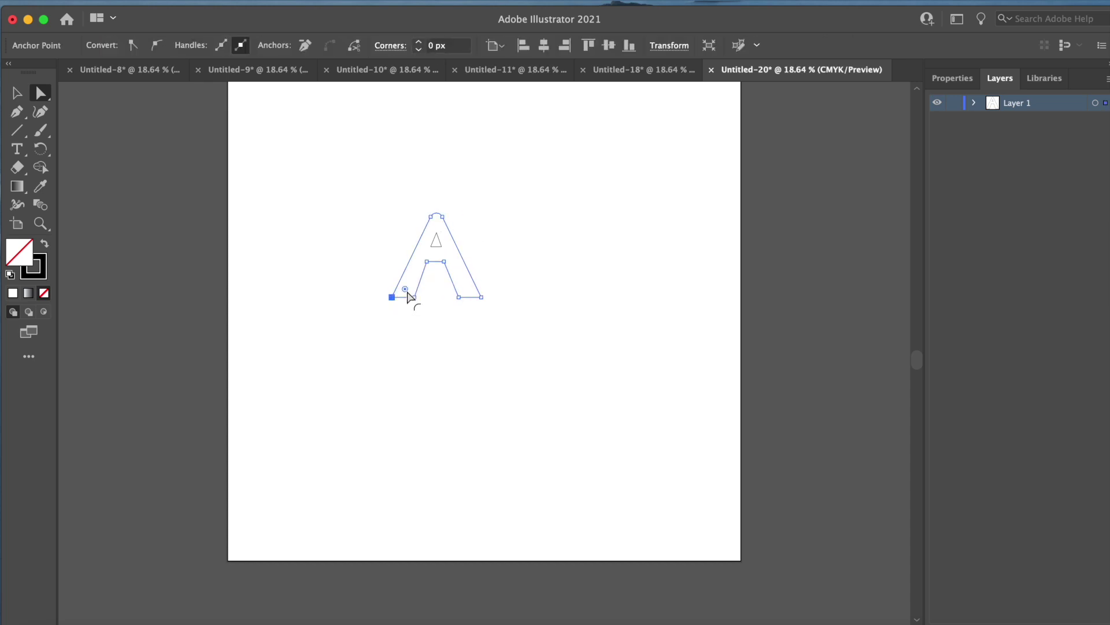
pyautogui.moveTo(408, 292); pyautogui.dragTo(413, 290)
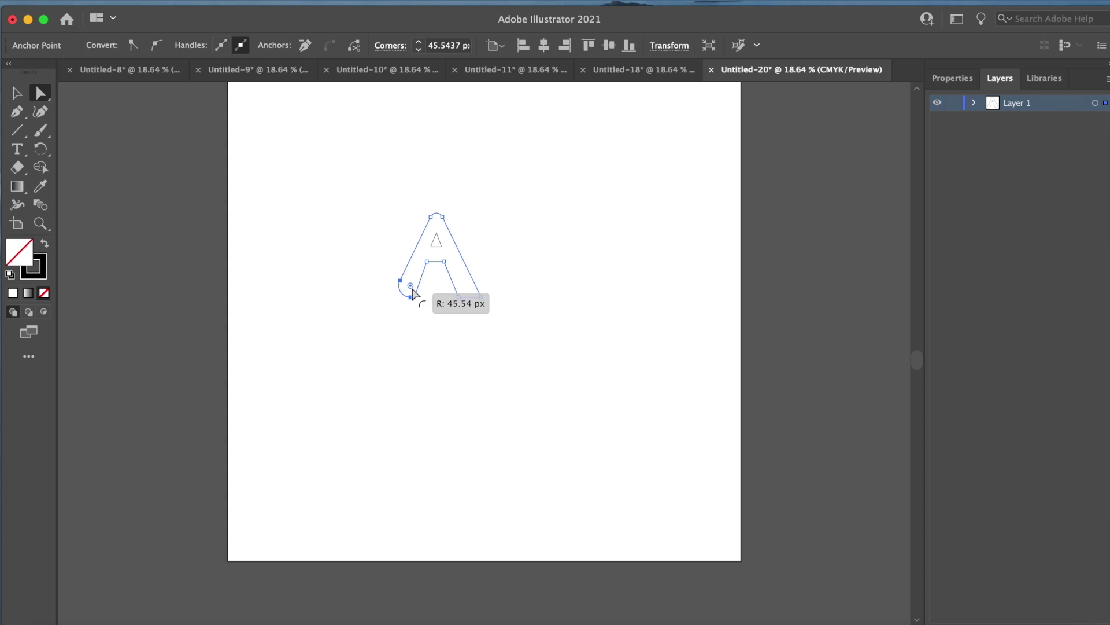
pyautogui.click(414, 297)
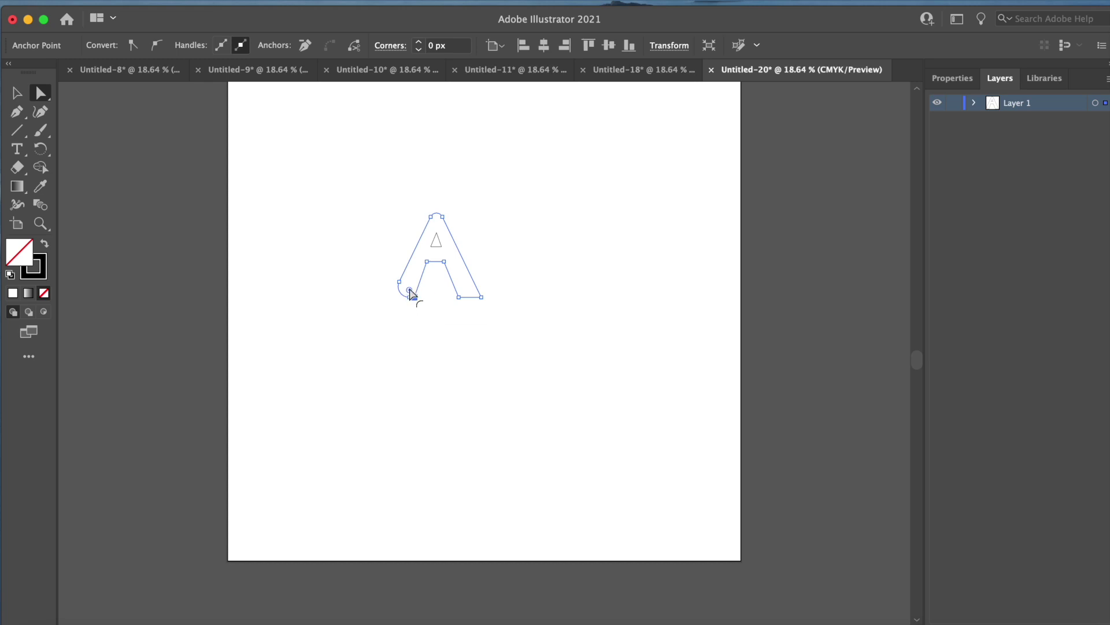
pyautogui.moveTo(411, 294); pyautogui.dragTo(447, 265)
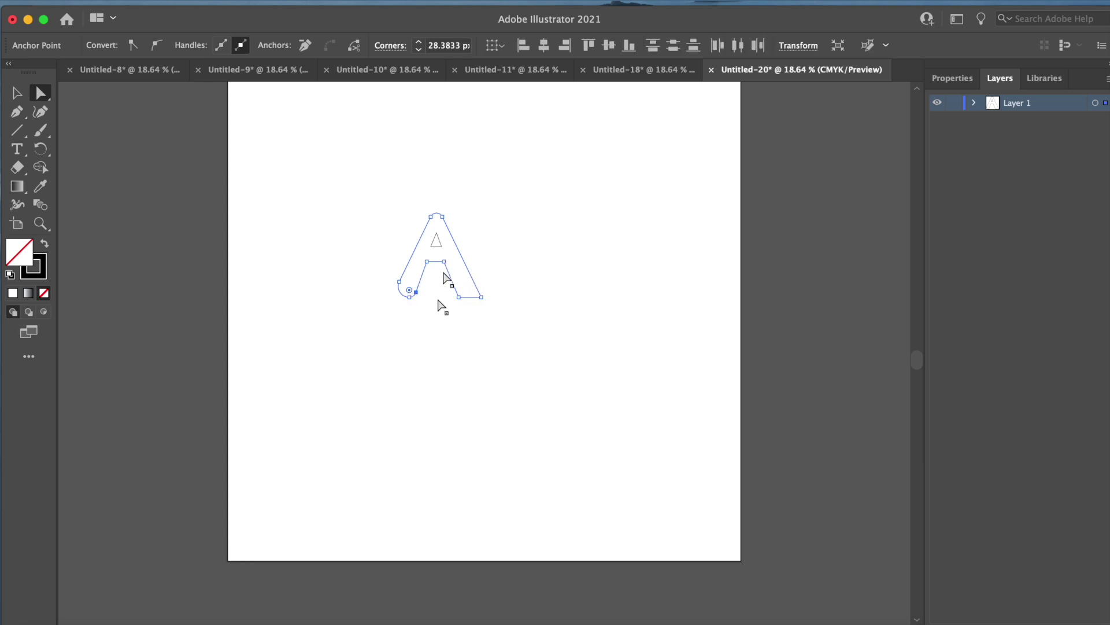
pyautogui.click(431, 339)
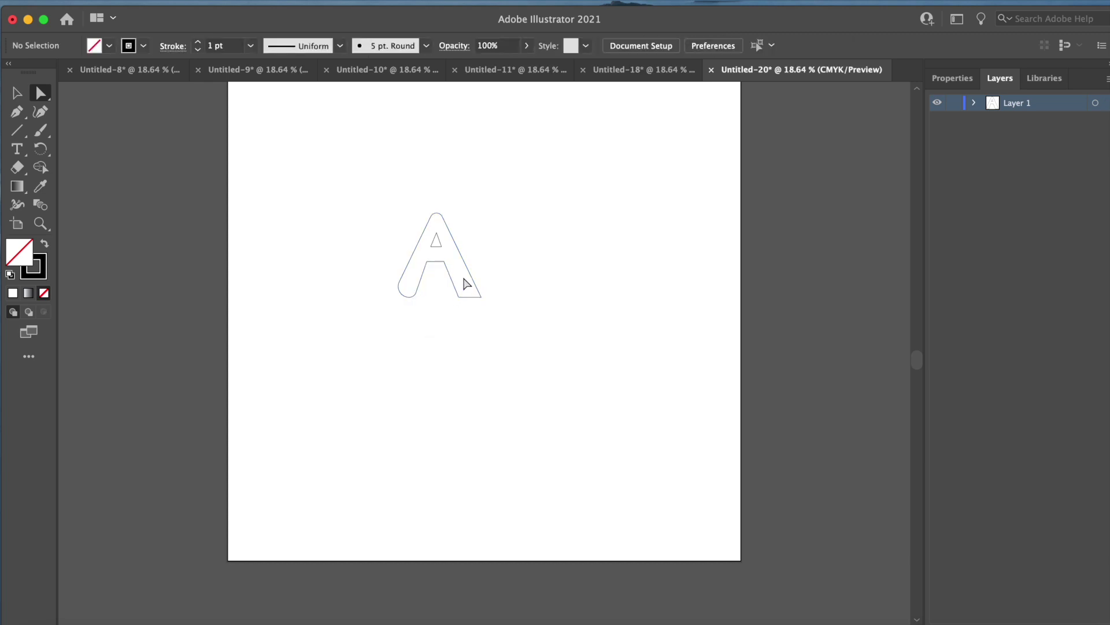
# Round the outer and inner bottom corners of the A's right leg.
pyautogui.click(481, 298)
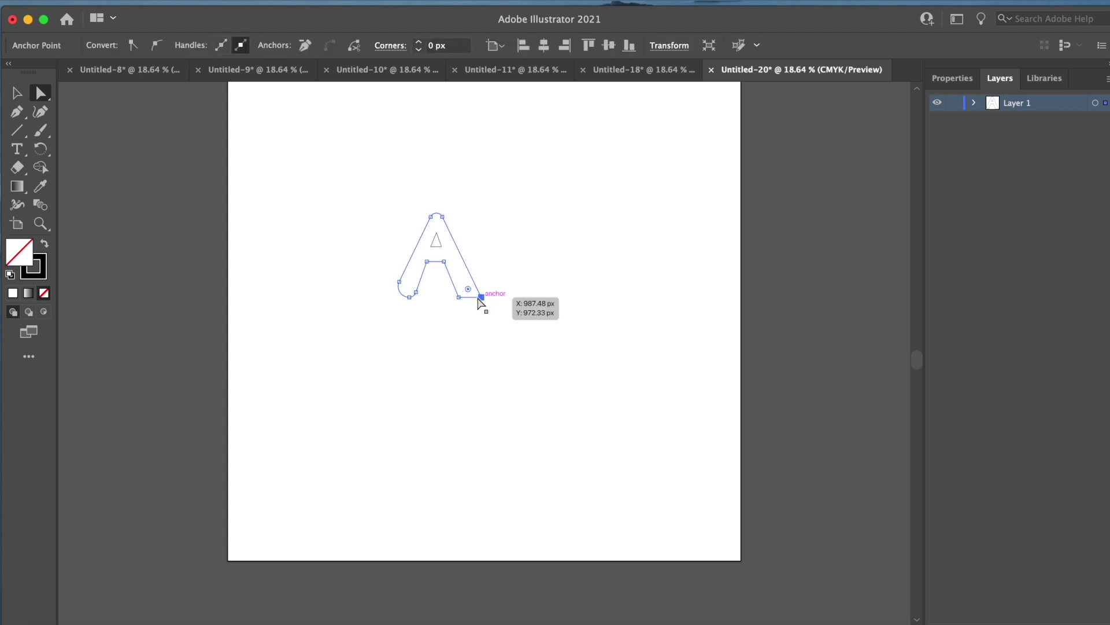
pyautogui.moveTo(470, 291); pyautogui.dragTo(464, 290)
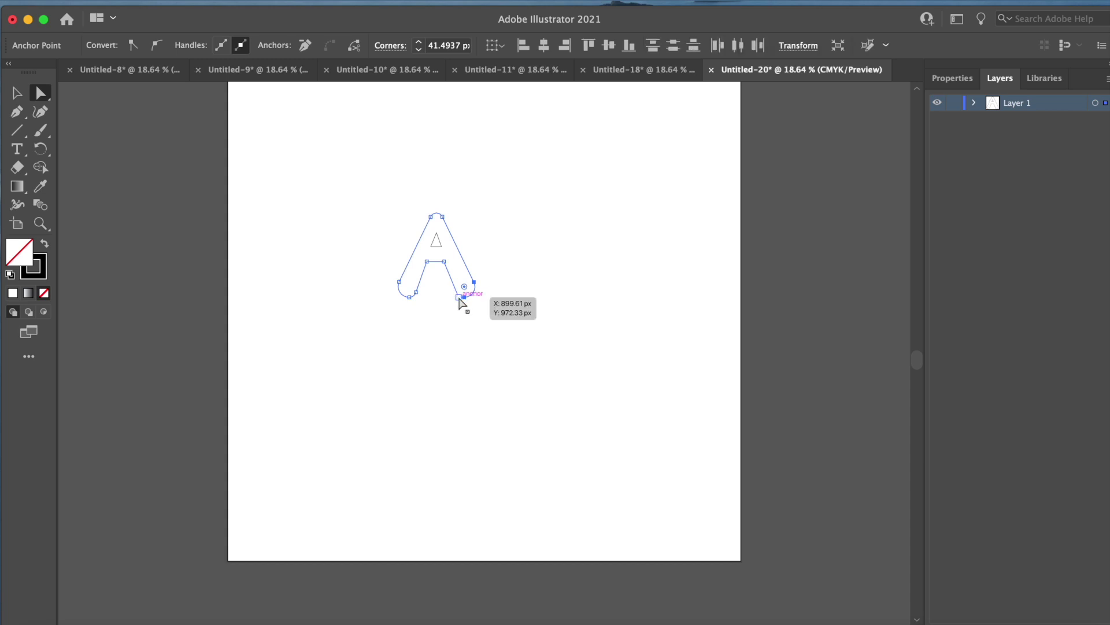
pyautogui.click(461, 298)
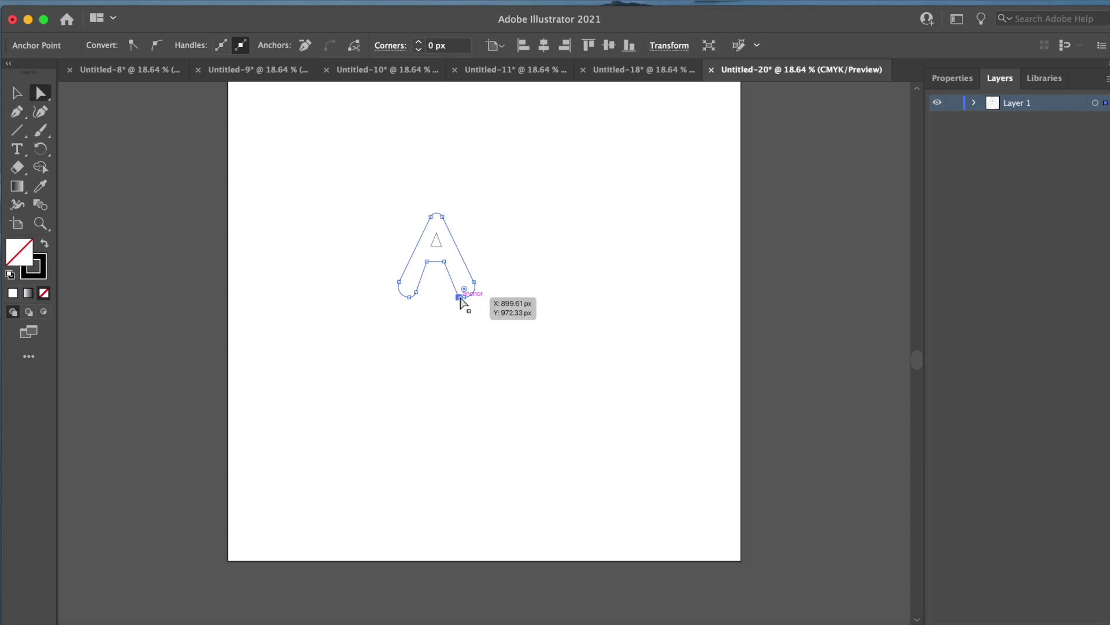
pyautogui.moveTo(464, 289); pyautogui.dragTo(479, 289)
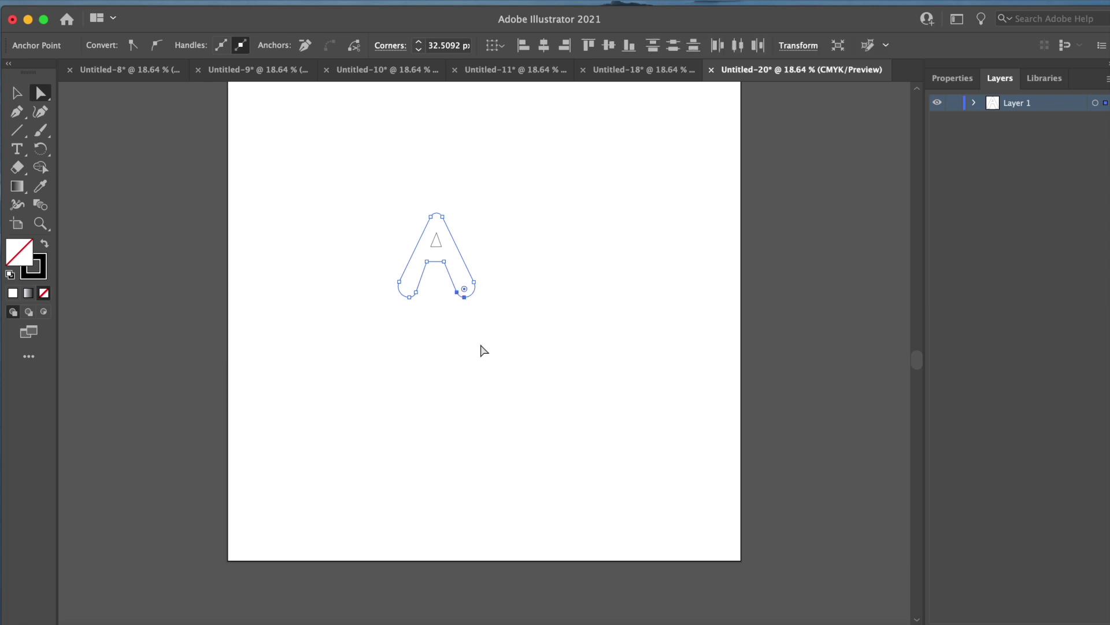
pyautogui.click(483, 350)
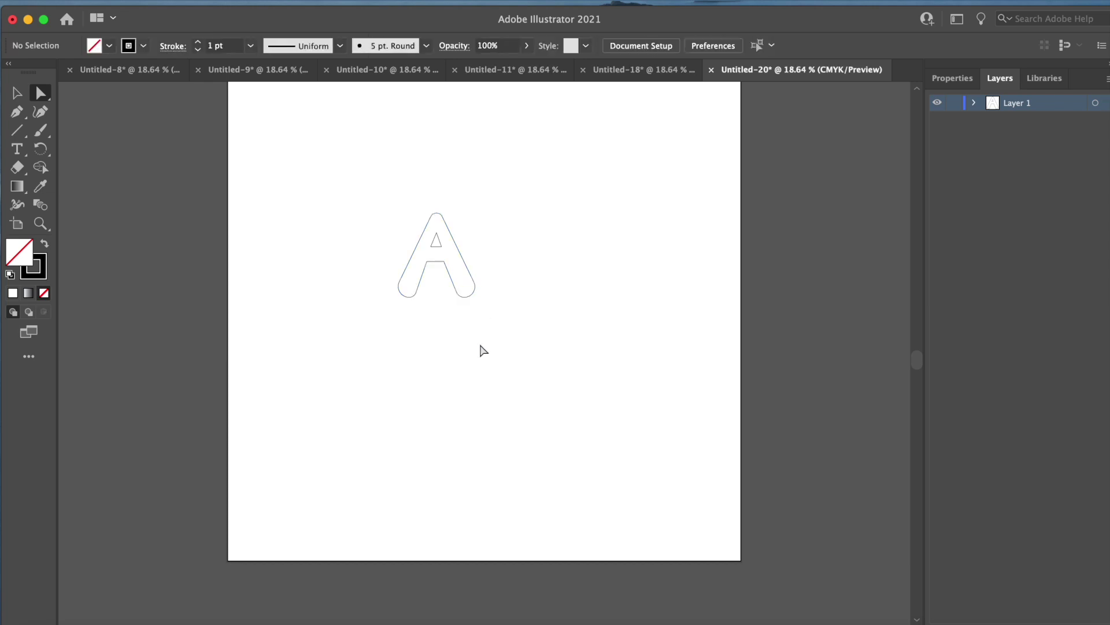
# Round the inner triangle's top corner to about 6.92 px.
pyautogui.click(436, 234)
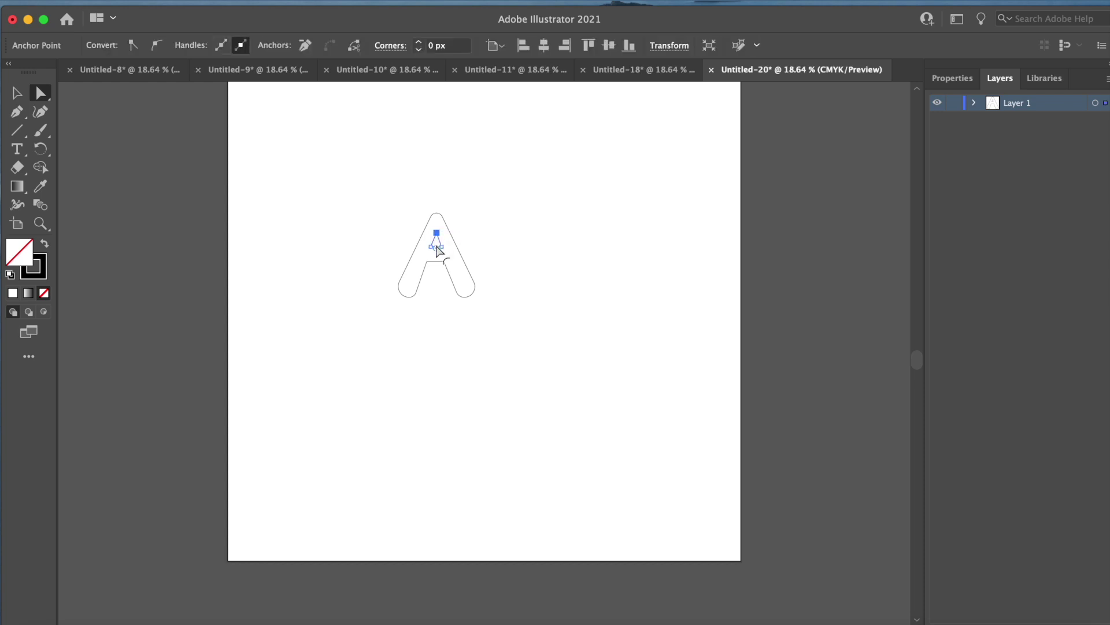
pyautogui.moveTo(435, 249); pyautogui.dragTo(436, 243)
pyautogui.click(499, 250)
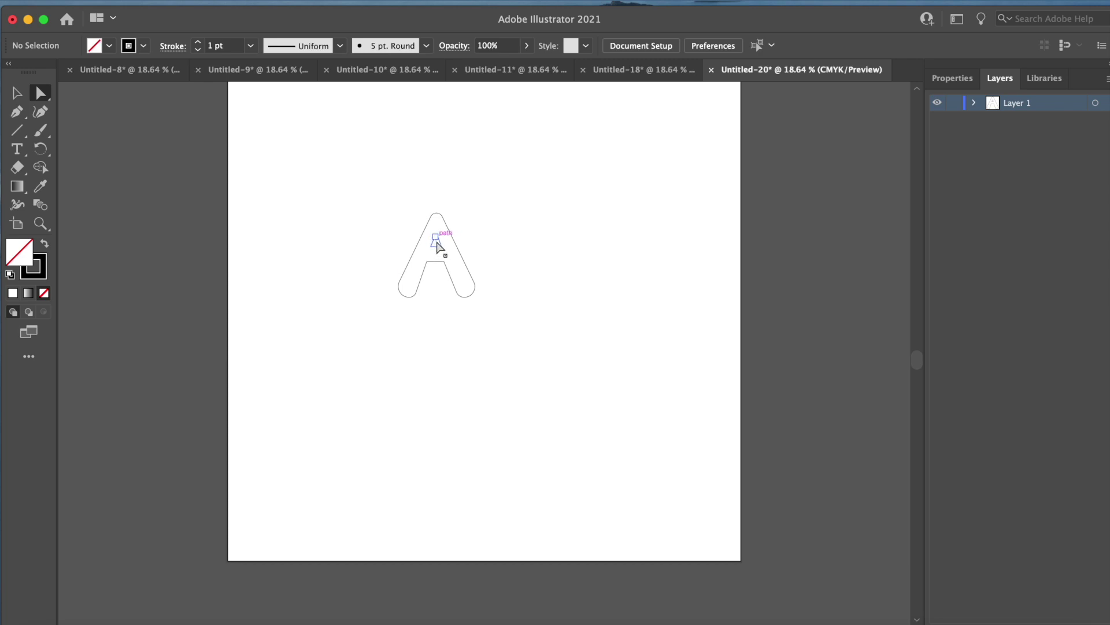
# Revert the accidental move of the inner triangle's anchor with Edit > Undo Move, then deselect.
pyautogui.moveTo(438, 247); pyautogui.dragTo(460, 240)
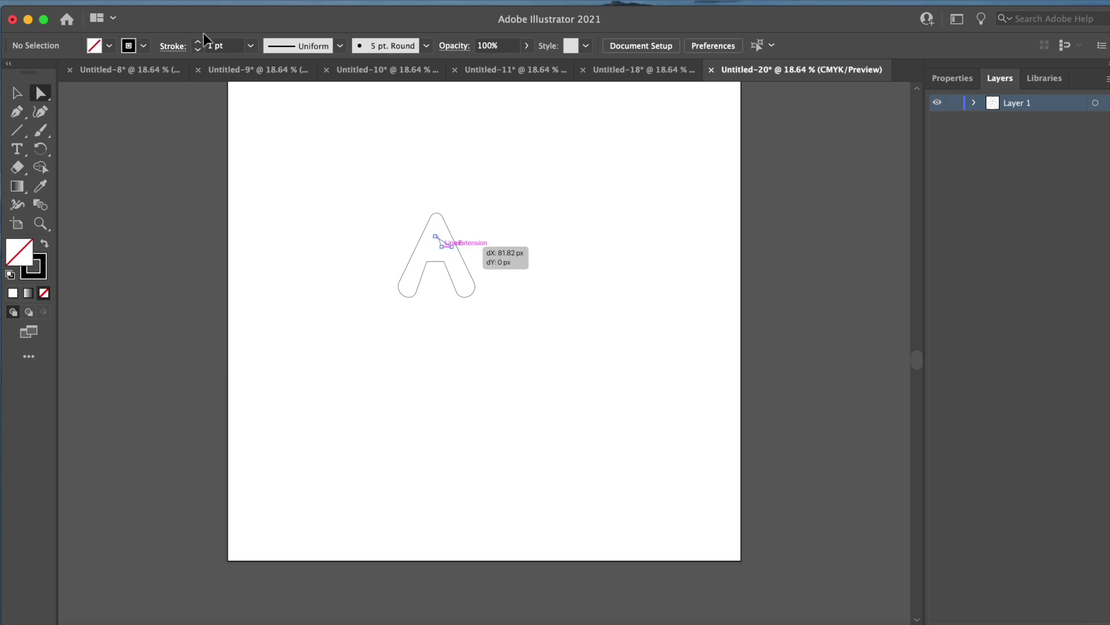
pyautogui.click(154, 2)
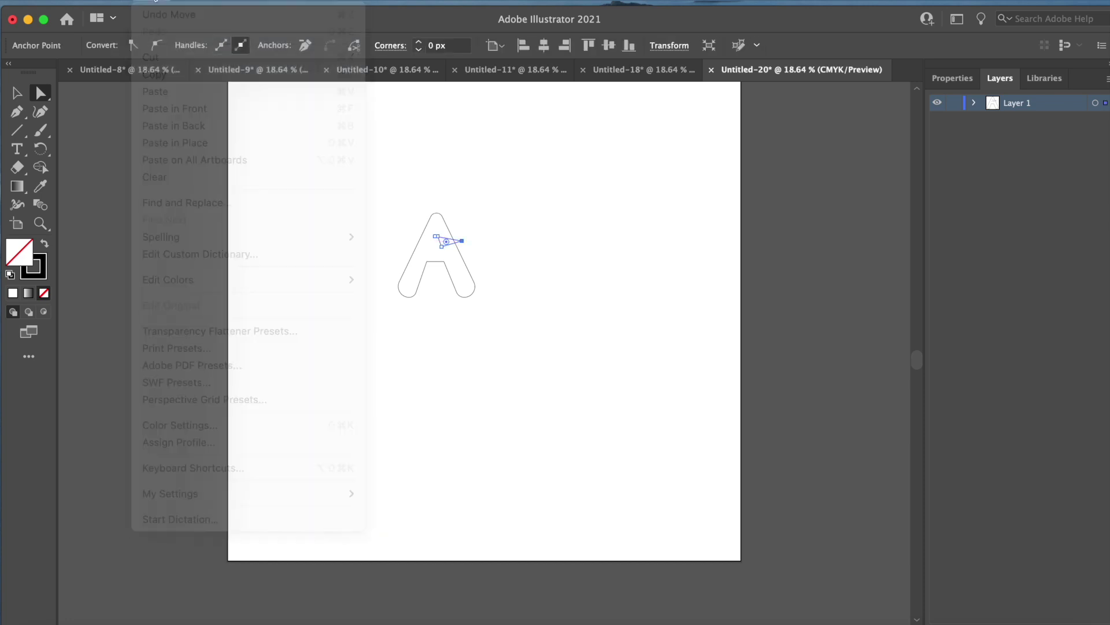
pyautogui.click(154, 2)
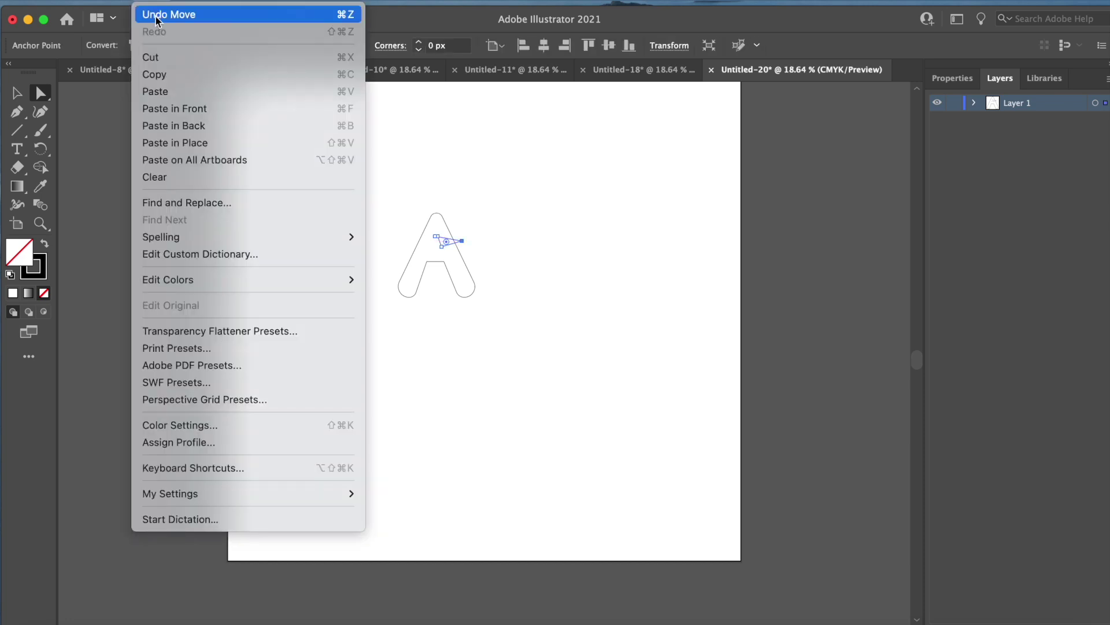
pyautogui.click(155, 16)
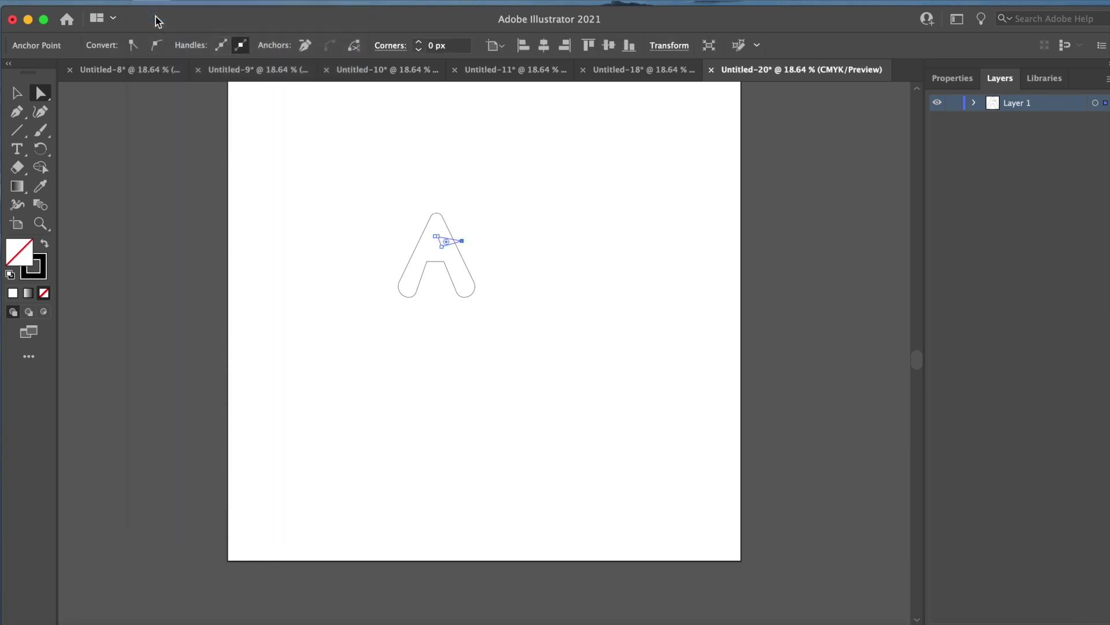
pyautogui.click(340, 263)
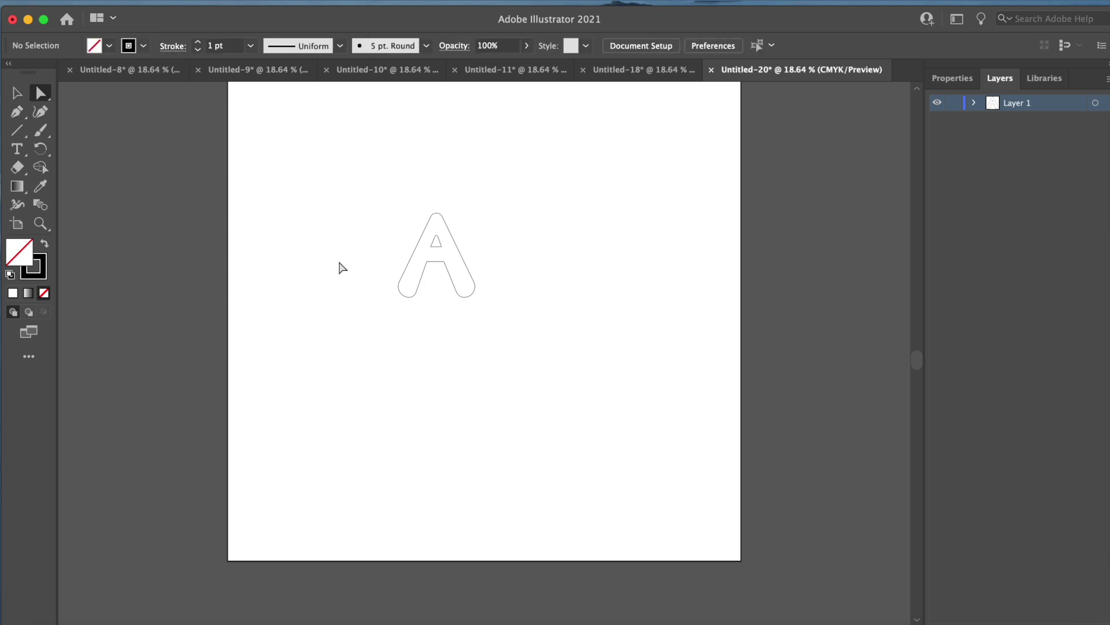
pyautogui.click(18, 113)
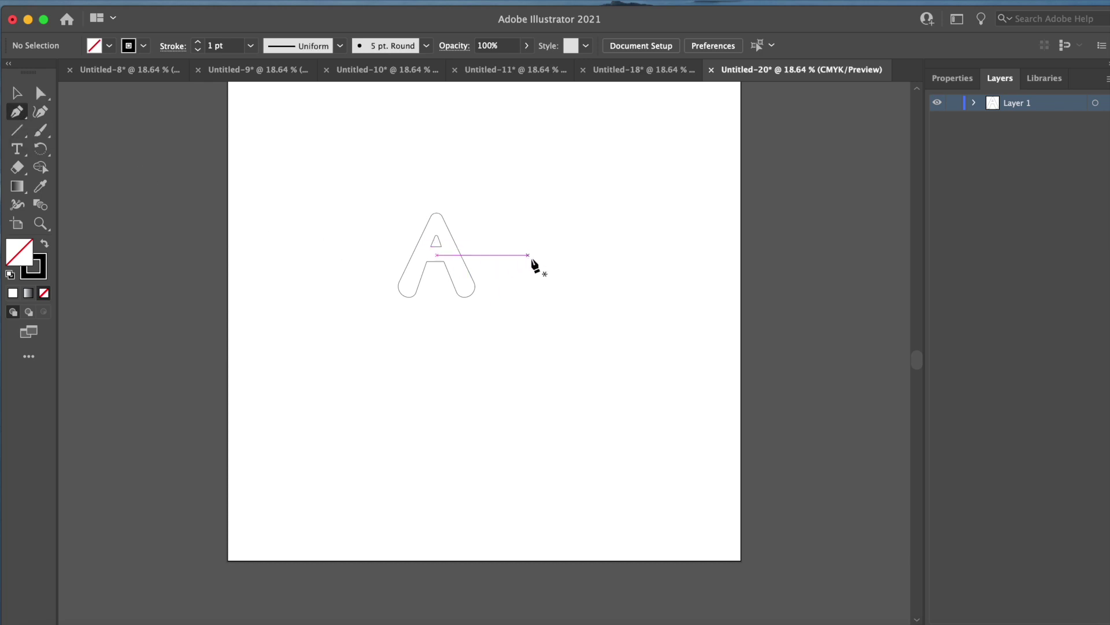
# Draw a tall, narrow four-point bar shaped like a letter I to the right of the A.
pyautogui.click(494, 247)
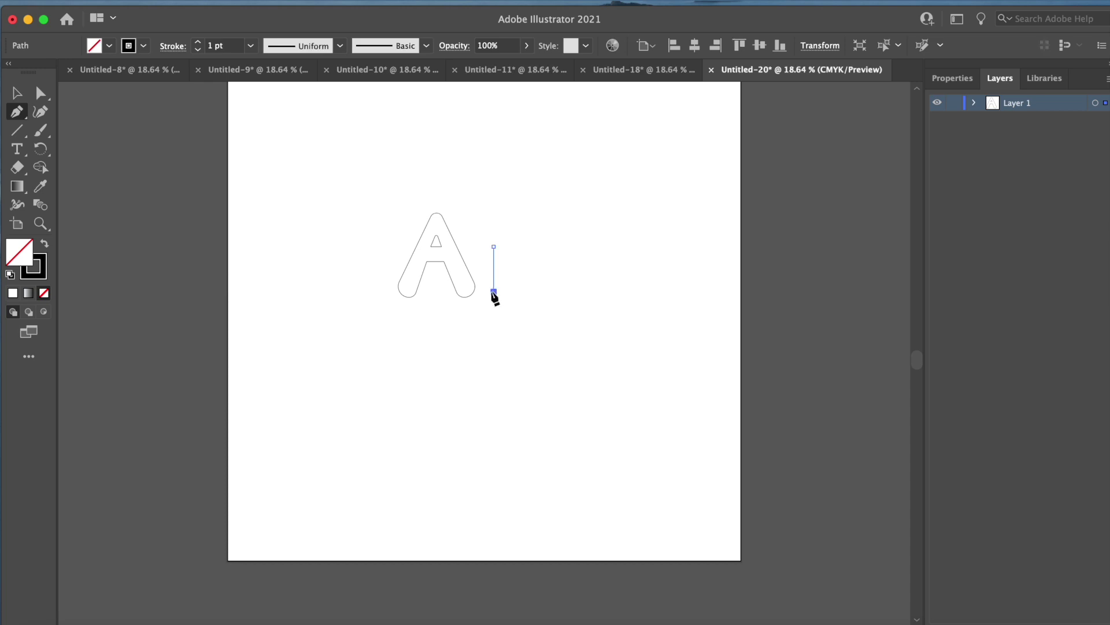
pyautogui.click(493, 292)
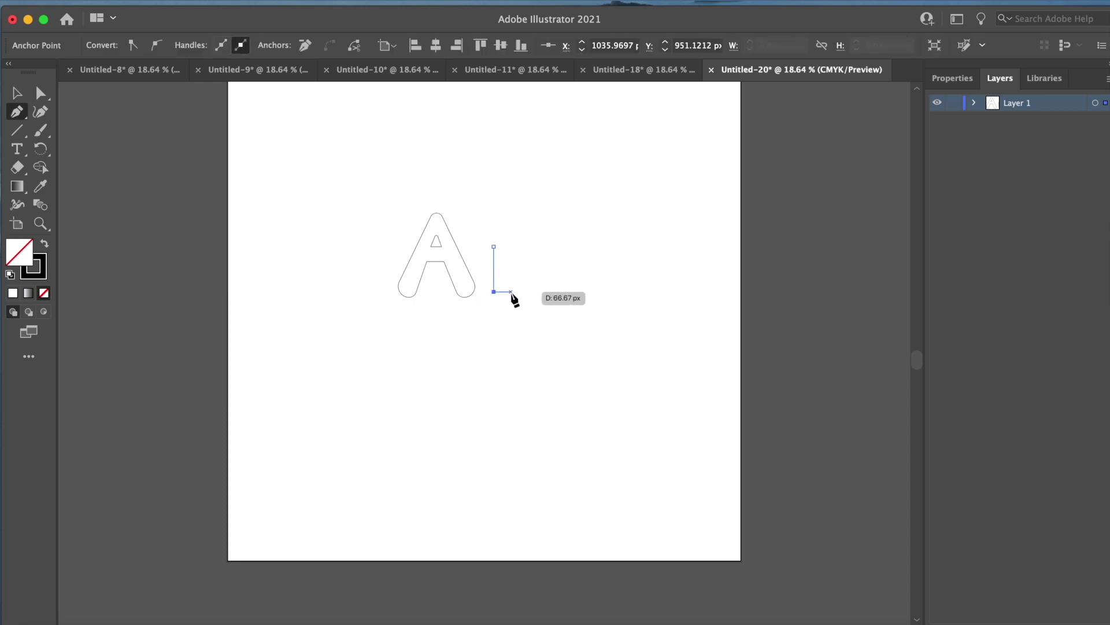
pyautogui.scroll(-1, 512, 299)
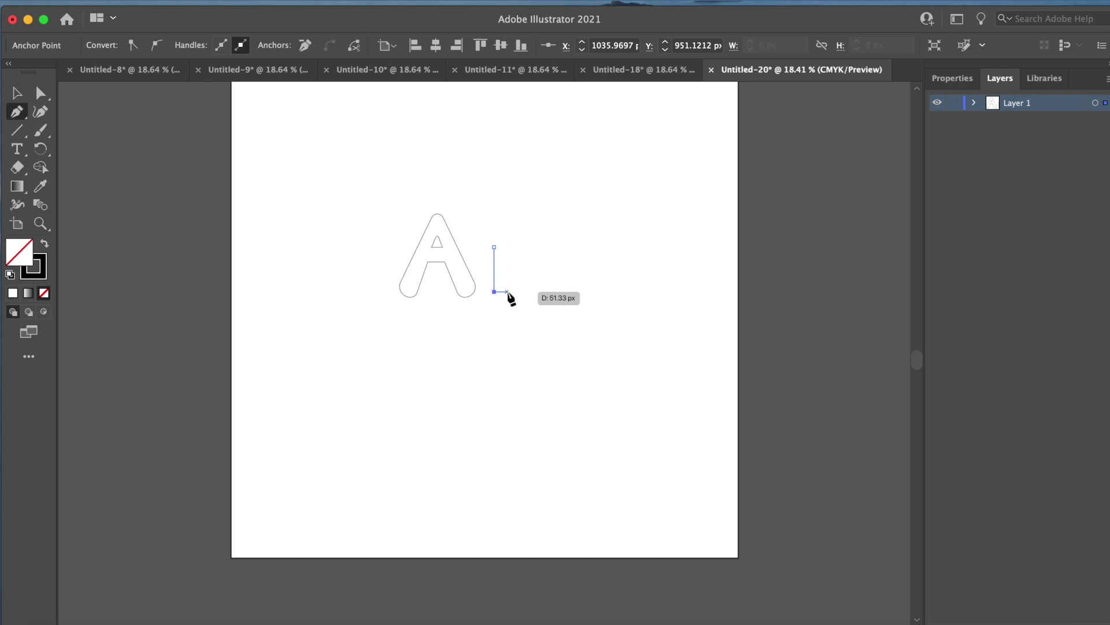
pyautogui.click(505, 291)
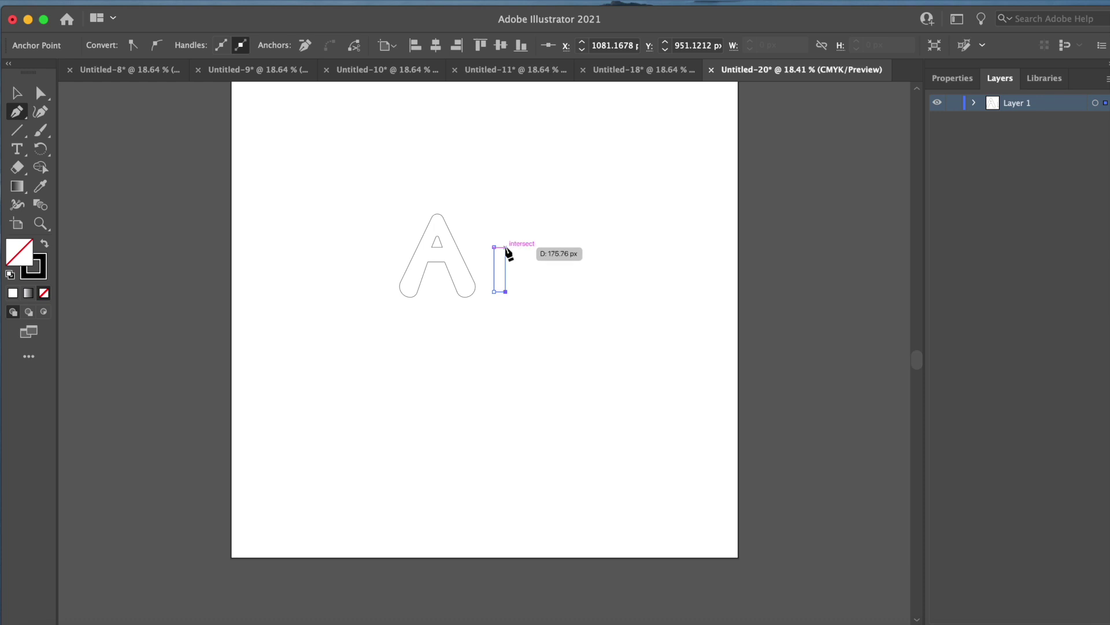
pyautogui.click(506, 248)
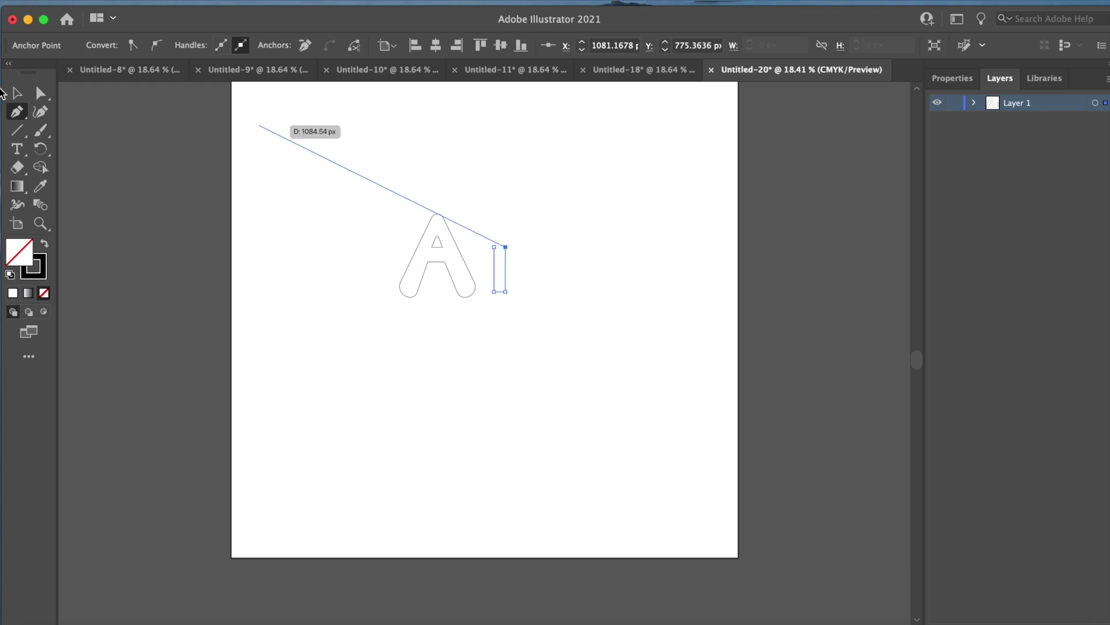
pyautogui.click(16, 94)
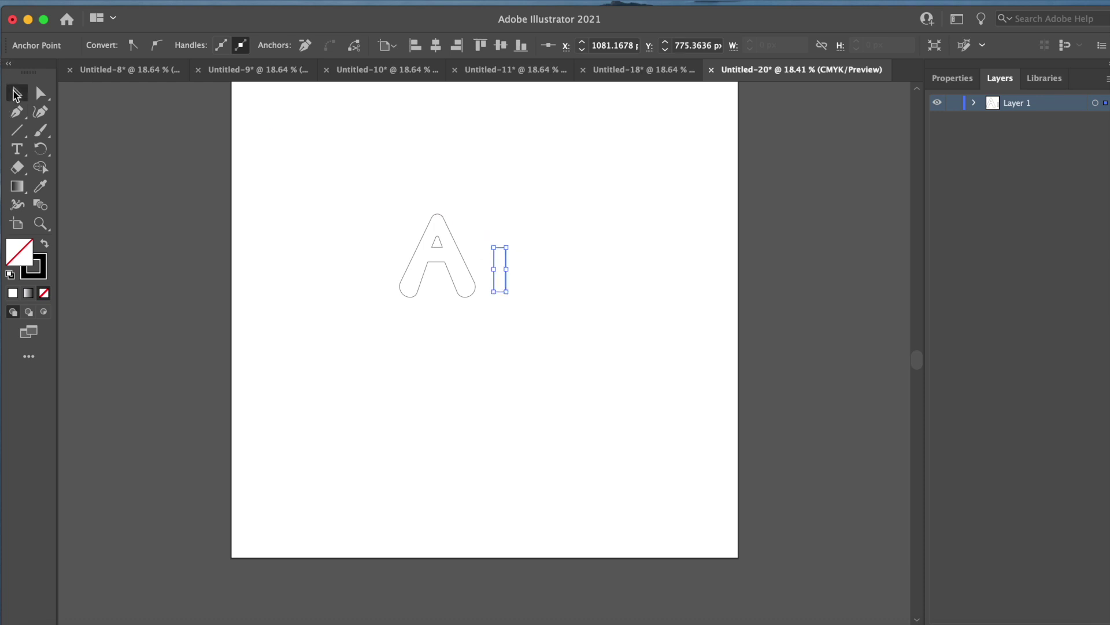
pyautogui.click(578, 277)
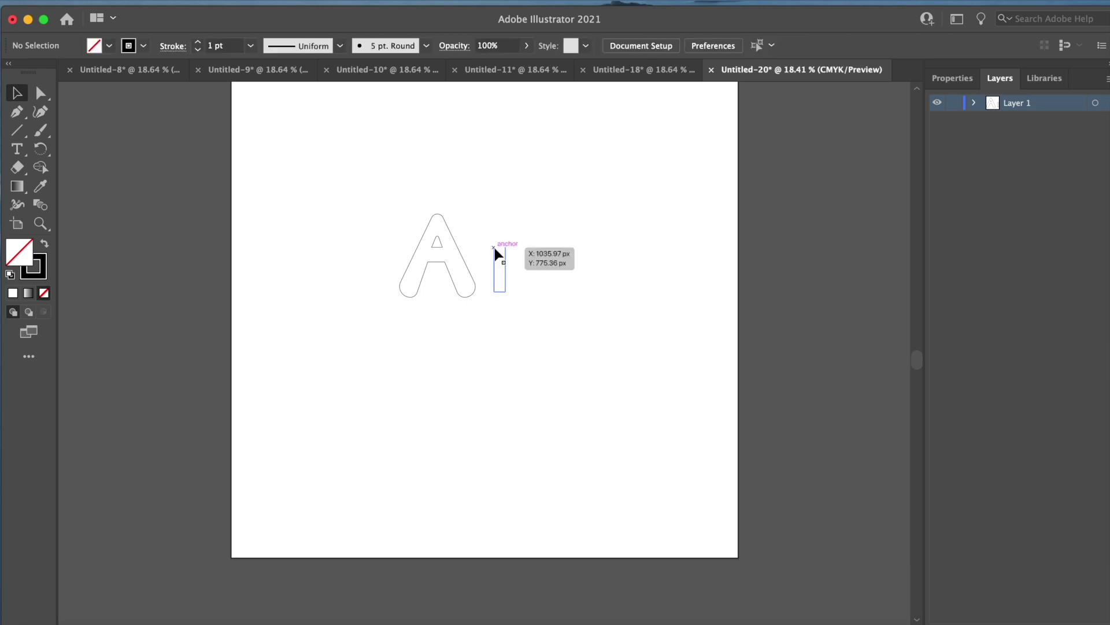
# Join the bar's two top anchor points to close its top edge.
pyautogui.click(40, 93)
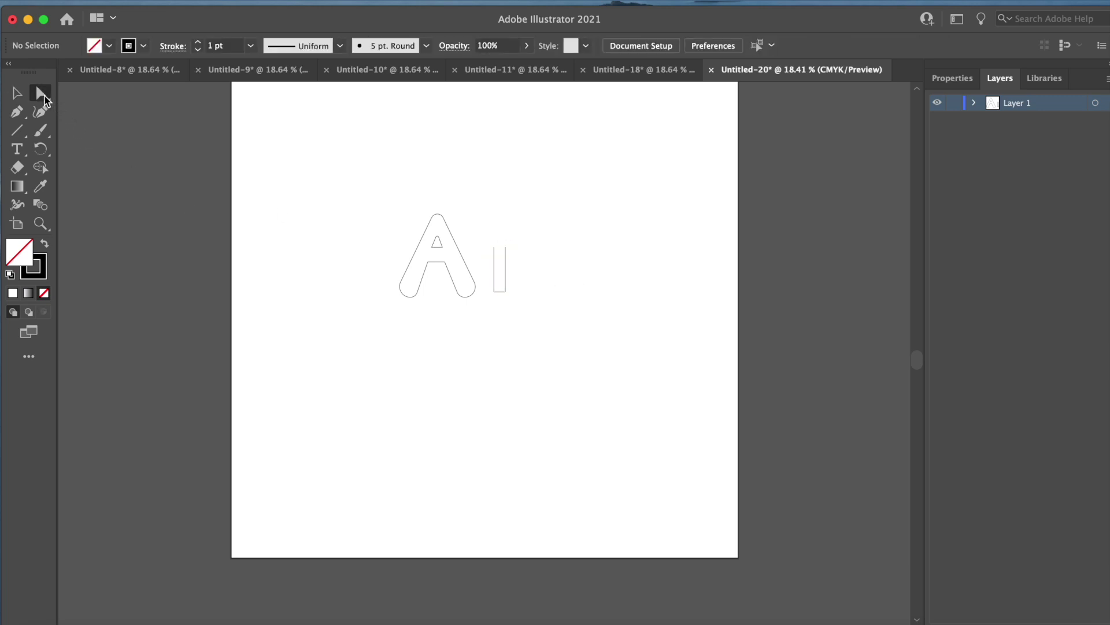
pyautogui.click(495, 249)
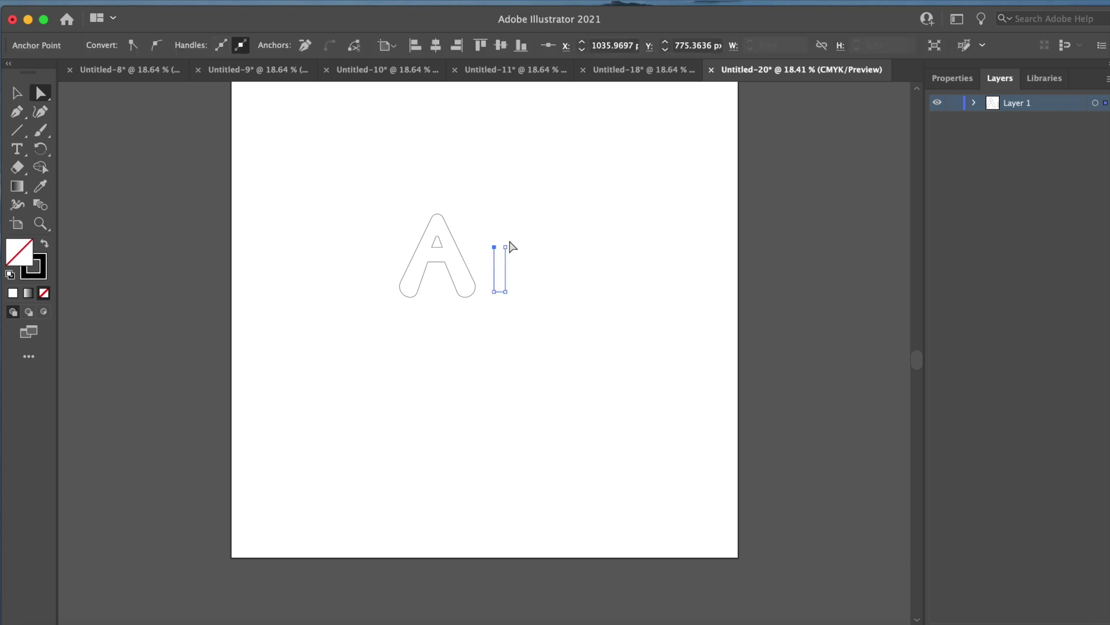
pyautogui.keyDown('shift'); pyautogui.click(506, 249); pyautogui.keyUp('shift')
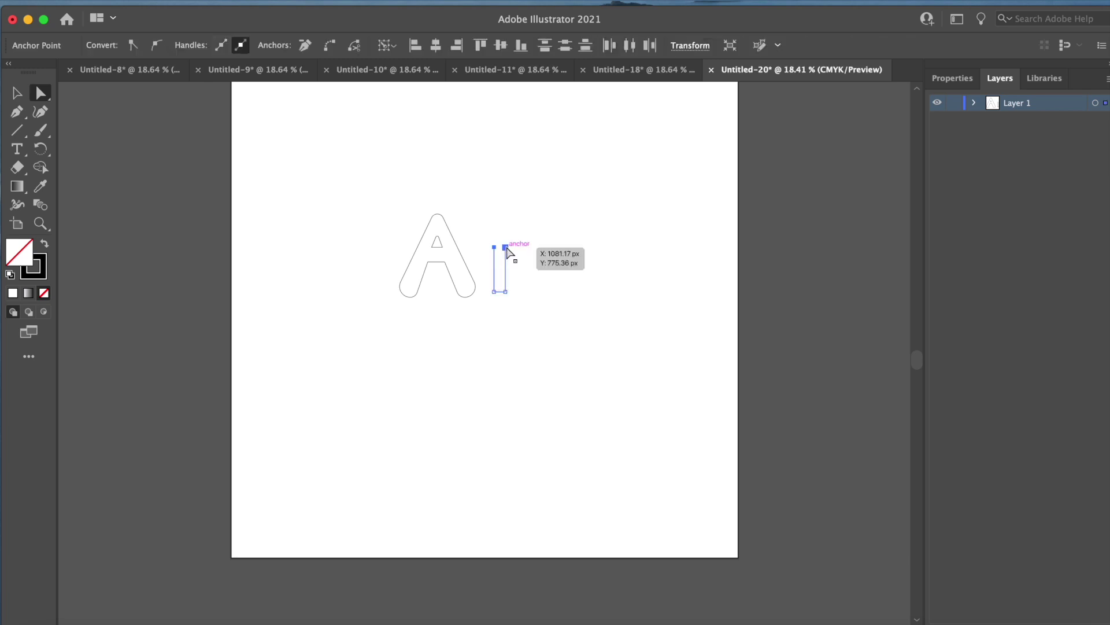
pyautogui.rightClick(555, 240)
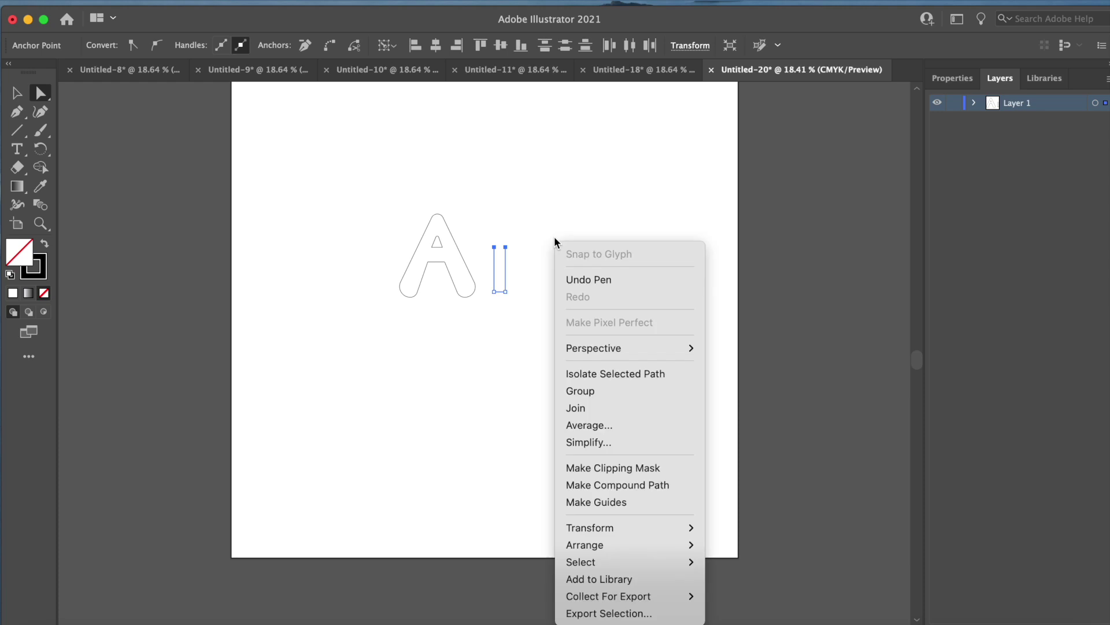
pyautogui.click(584, 408)
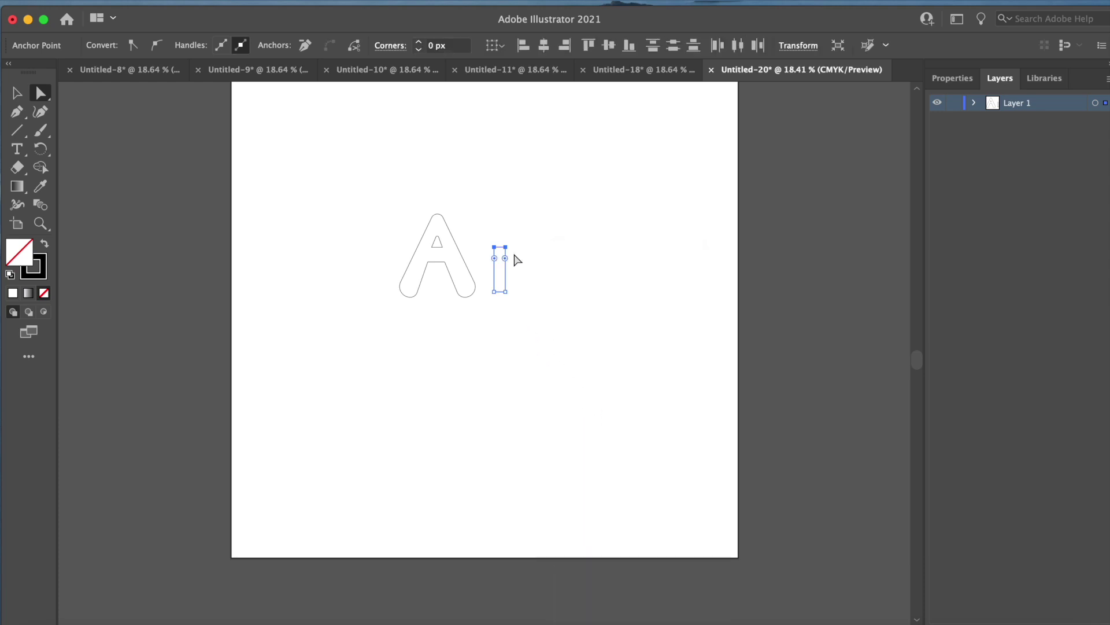
# Round the bar's top and bottom corners to about 20.69 px, making a pill shape.
pyautogui.moveTo(495, 258); pyautogui.dragTo(500, 267)
pyautogui.click(498, 295)
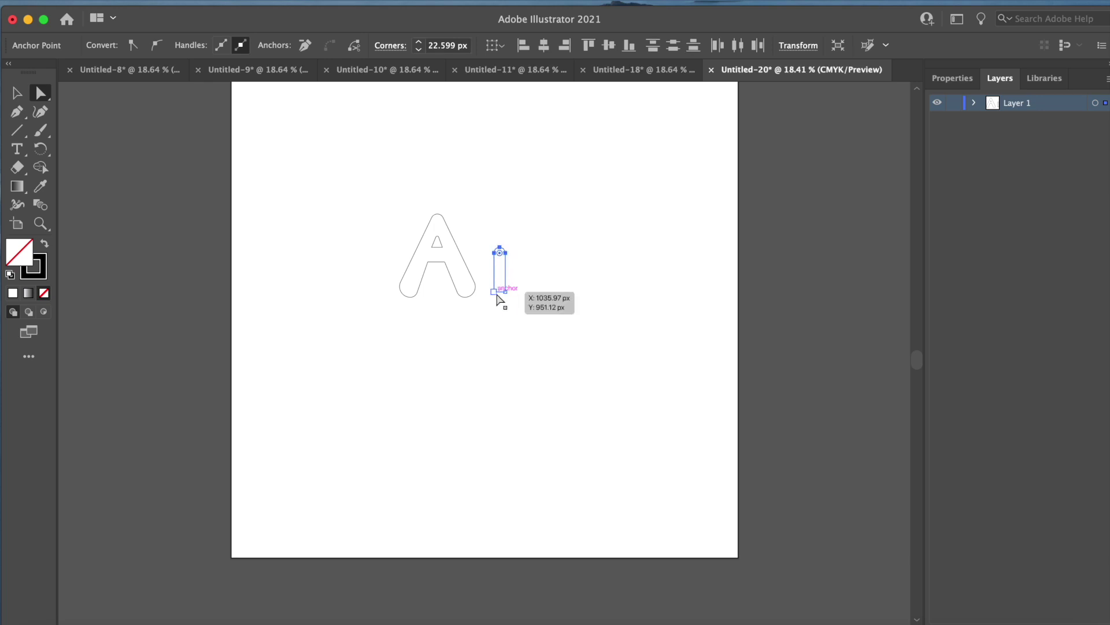
pyautogui.moveTo(504, 282); pyautogui.dragTo(505, 294)
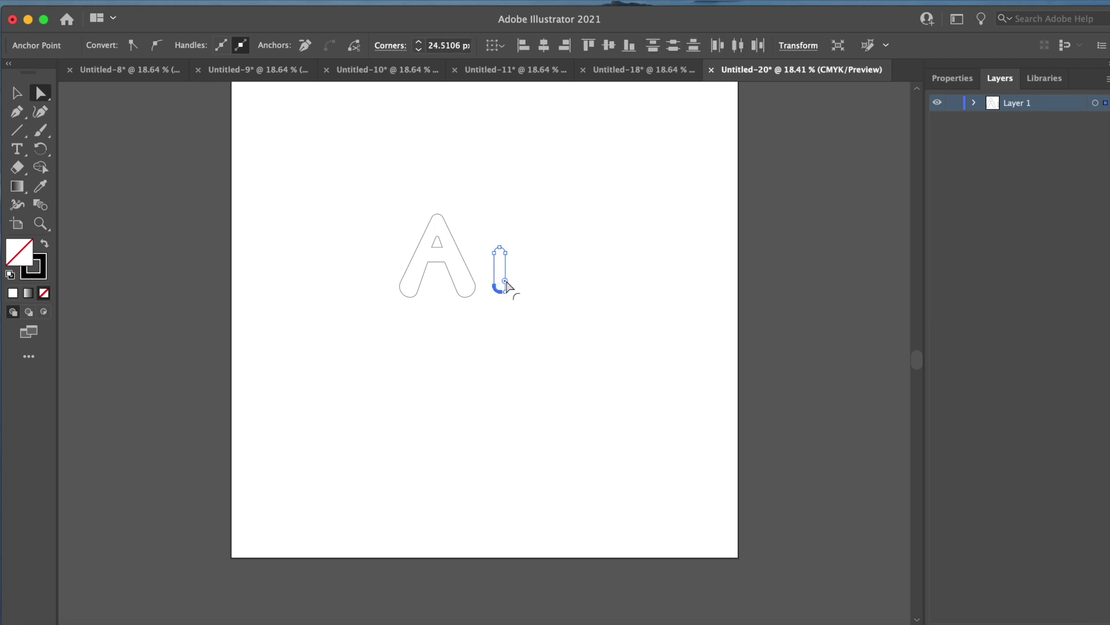
pyautogui.click(504, 292)
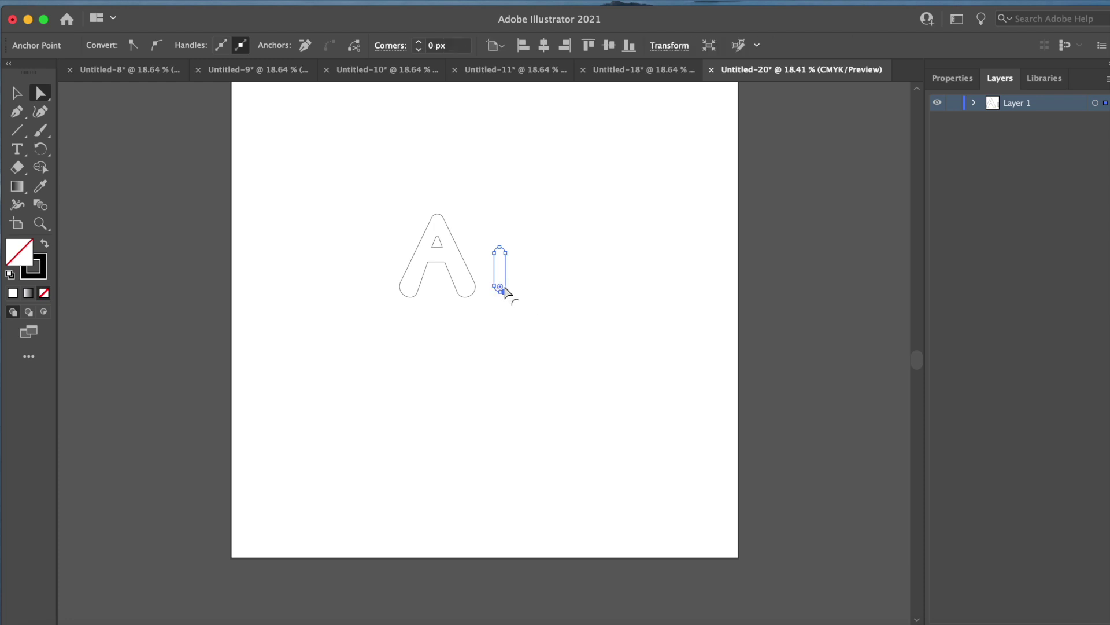
pyautogui.moveTo(501, 288)
pyautogui.mouseDown()
pyautogui.moveTo(555, 279)
pyautogui.moveTo(503, 301)
pyautogui.moveTo(501, 287)
pyautogui.mouseUp()
pyautogui.click(518, 338)
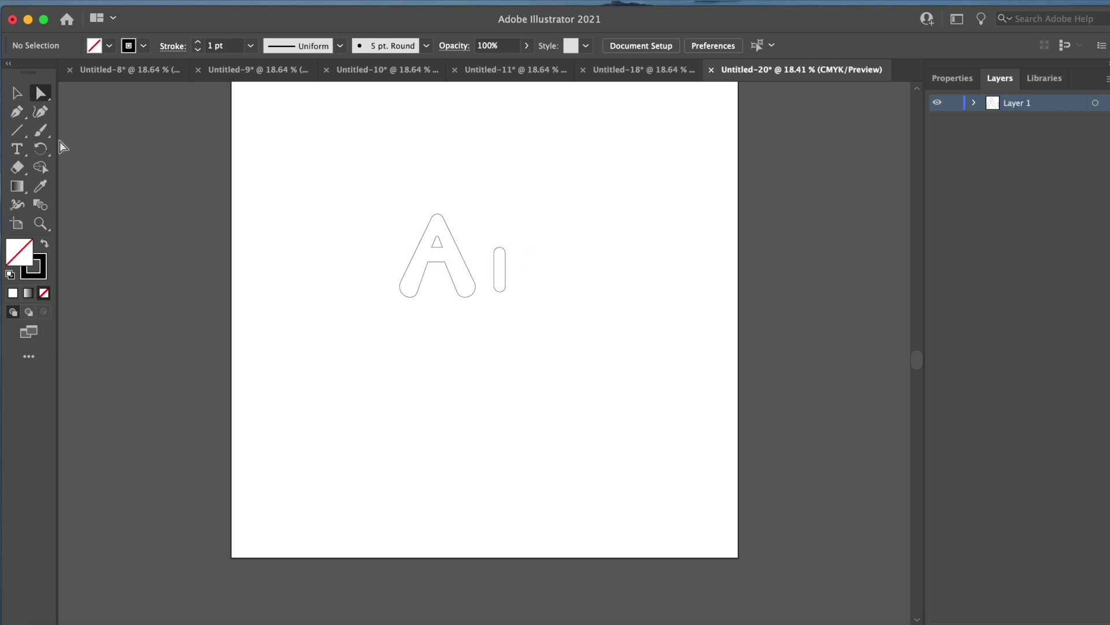
pyautogui.click(18, 94)
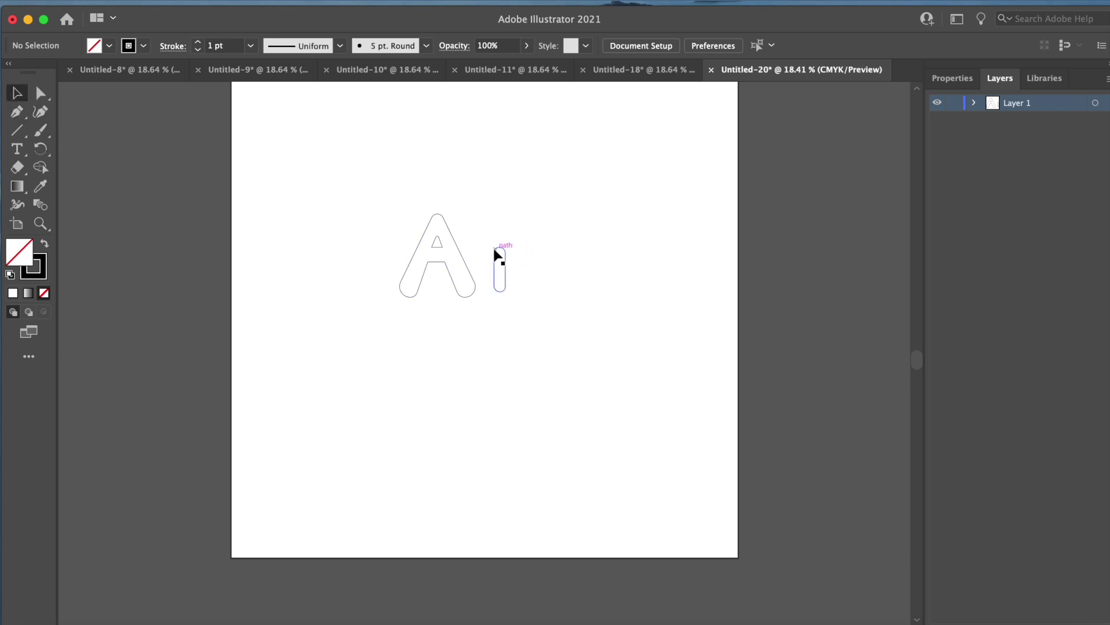
pyautogui.click(496, 248)
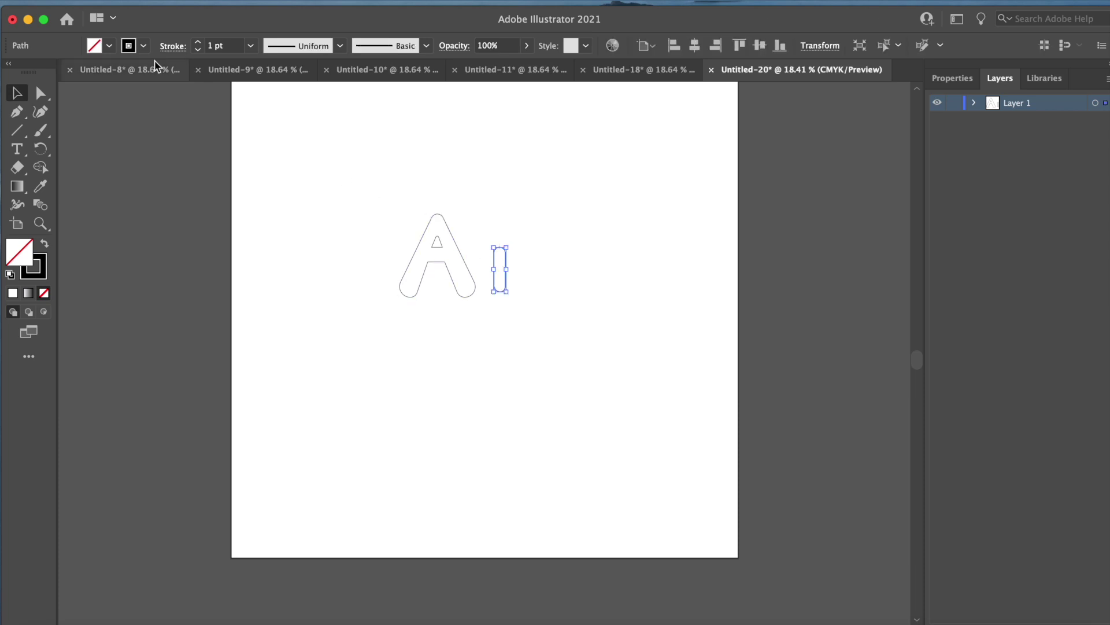
pyautogui.click(110, 50)
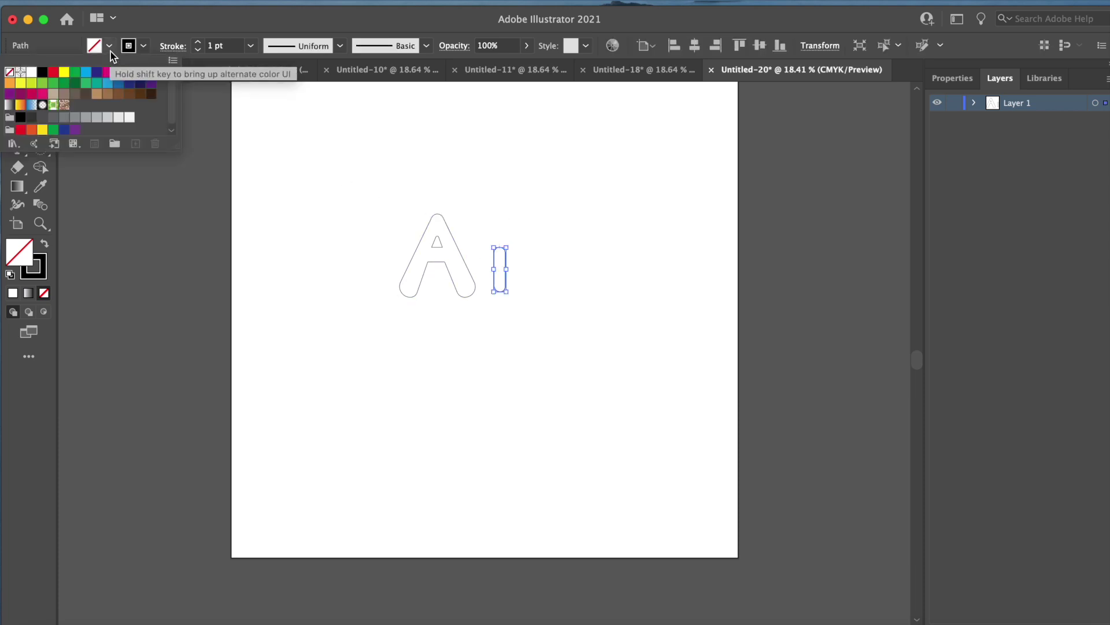
pyautogui.click(42, 75)
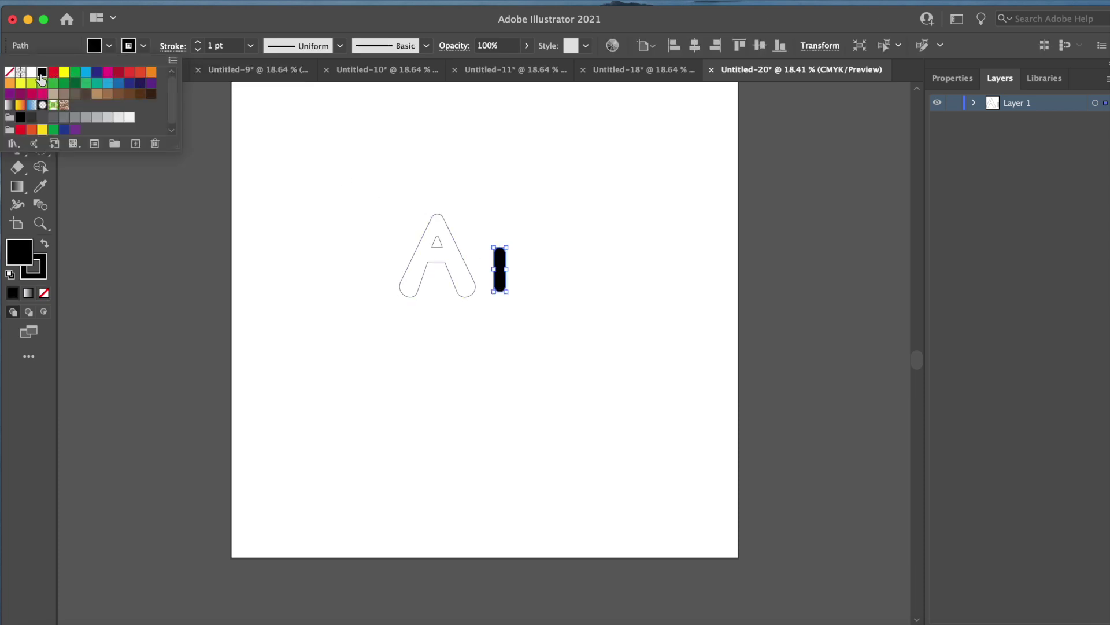
pyautogui.click(300, 318)
pyautogui.click(299, 318)
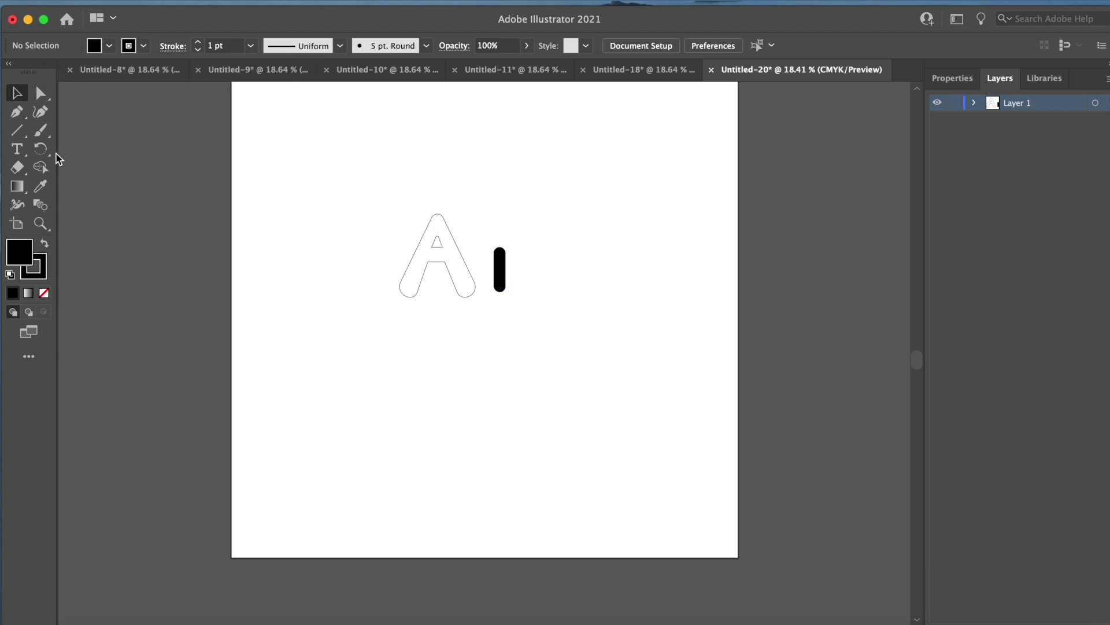
pyautogui.click(44, 293)
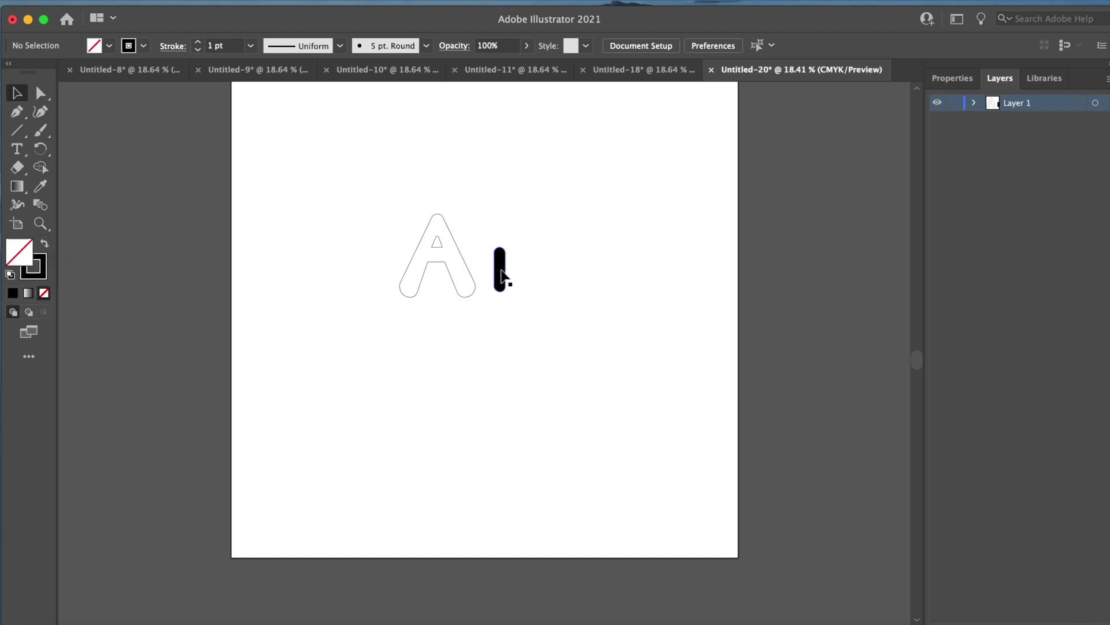
pyautogui.click(502, 277)
pyautogui.click(44, 293)
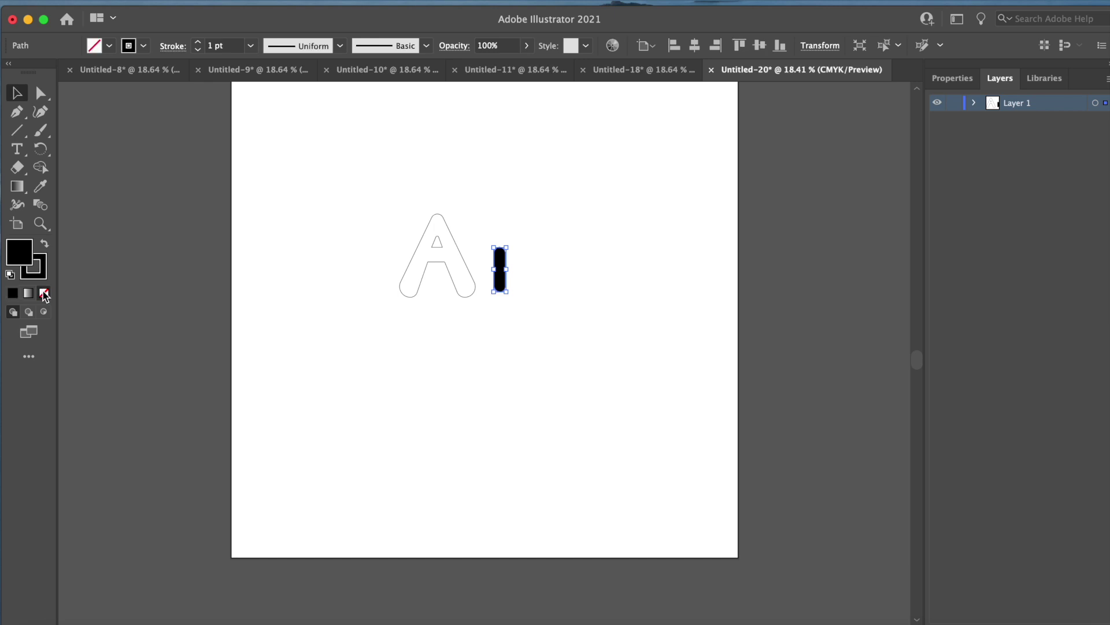
pyautogui.click(362, 368)
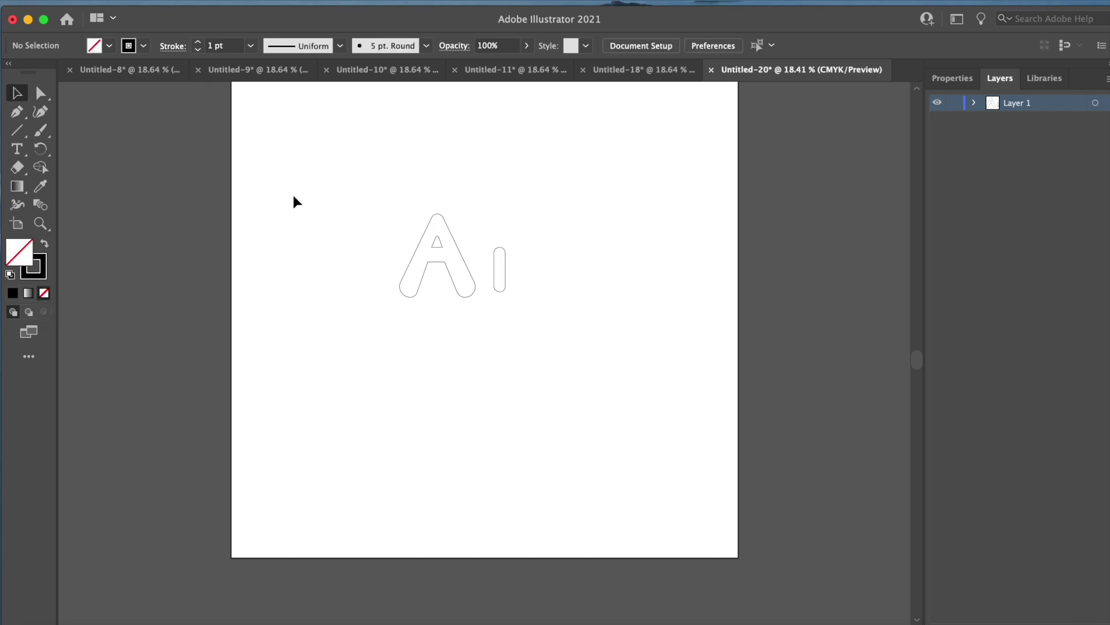
# Raise the stroke weight of the I outline, then the A outline, to 3 pt.
pyautogui.click(495, 252)
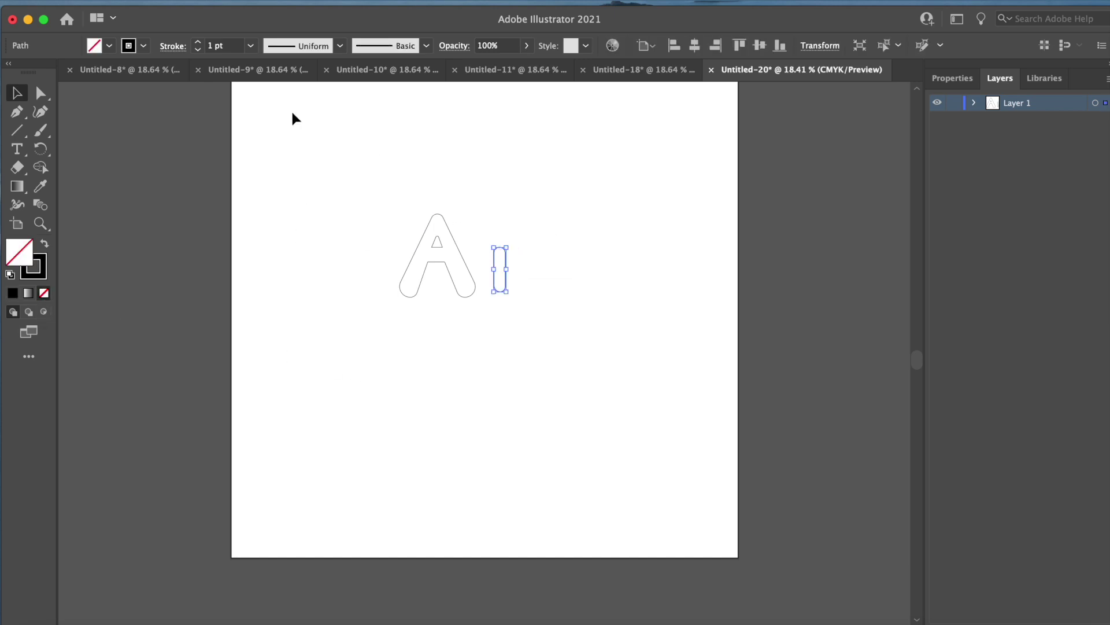
pyautogui.click(198, 42)
pyautogui.click(199, 43)
pyautogui.click(301, 298)
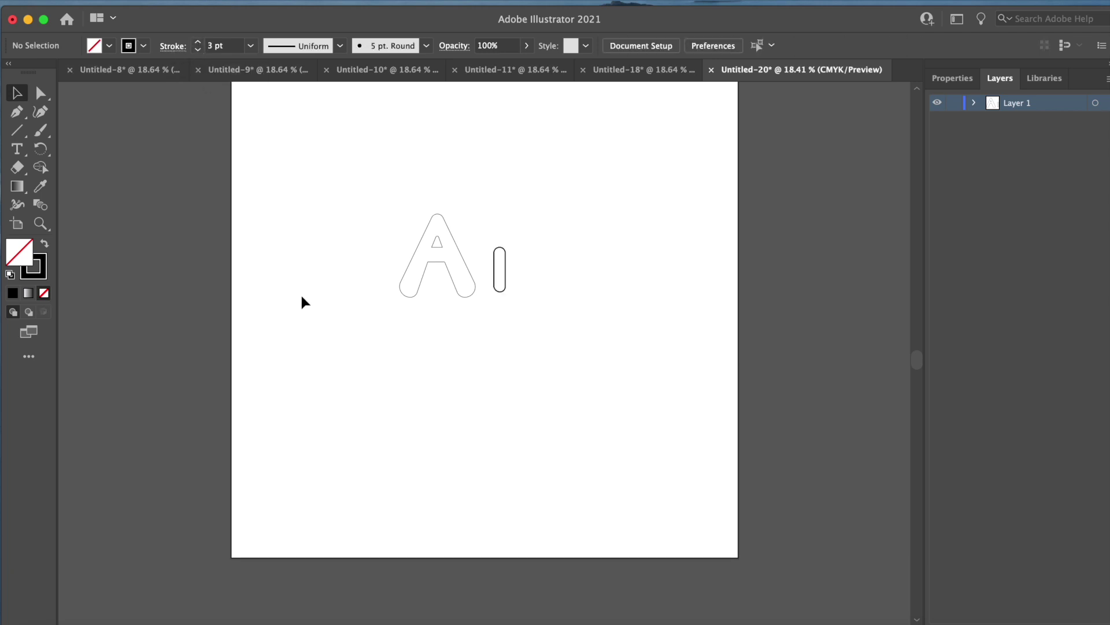
pyautogui.click(399, 283)
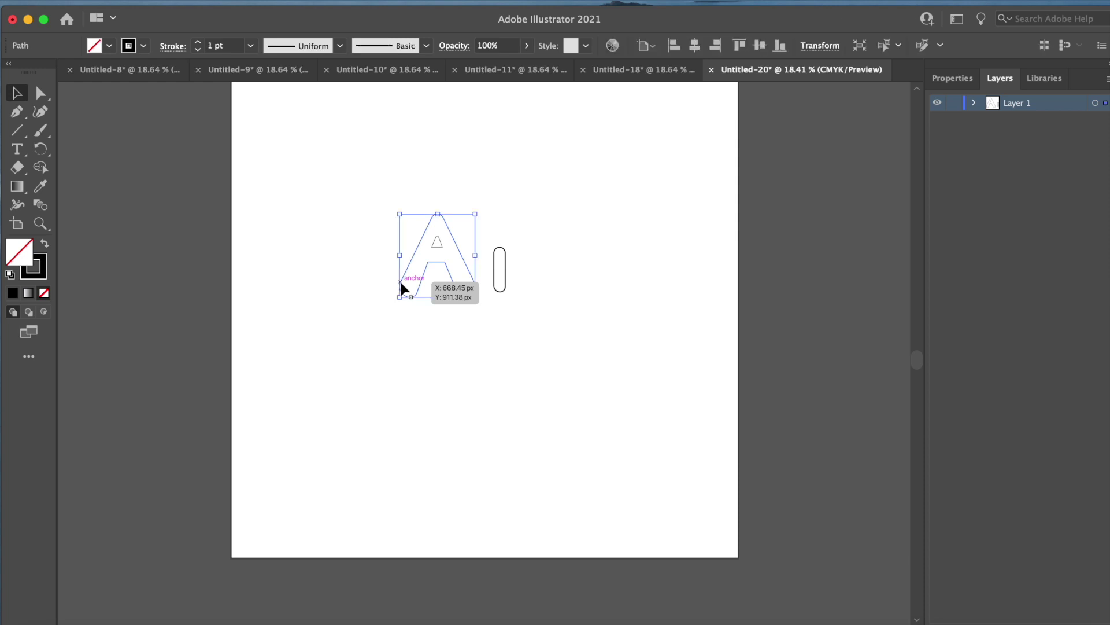
pyautogui.click(197, 43)
pyautogui.click(198, 42)
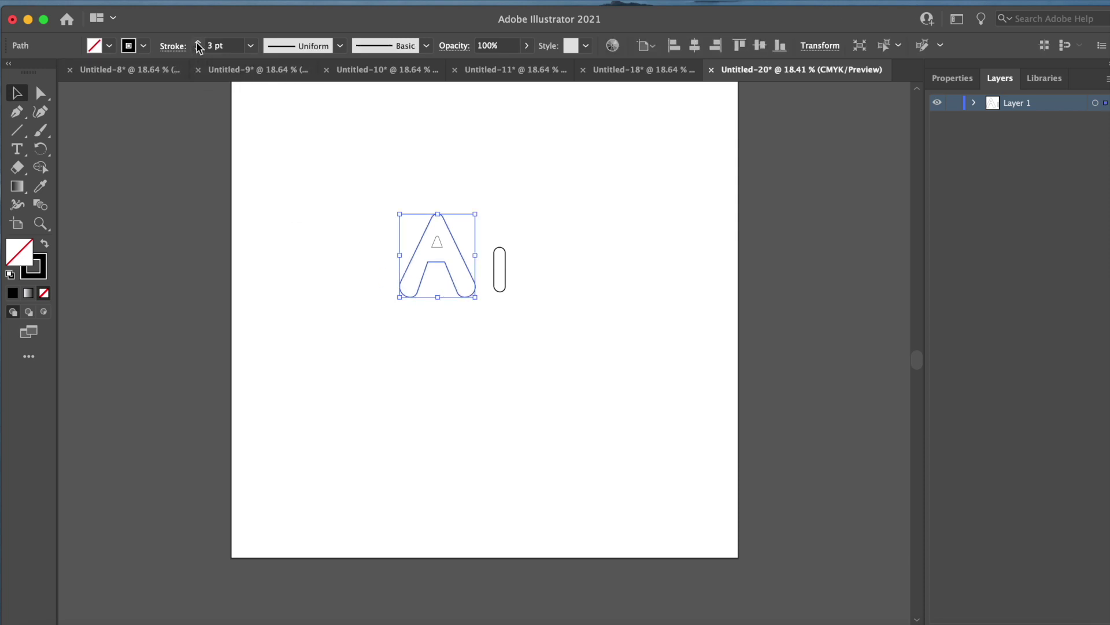
pyautogui.click(316, 359)
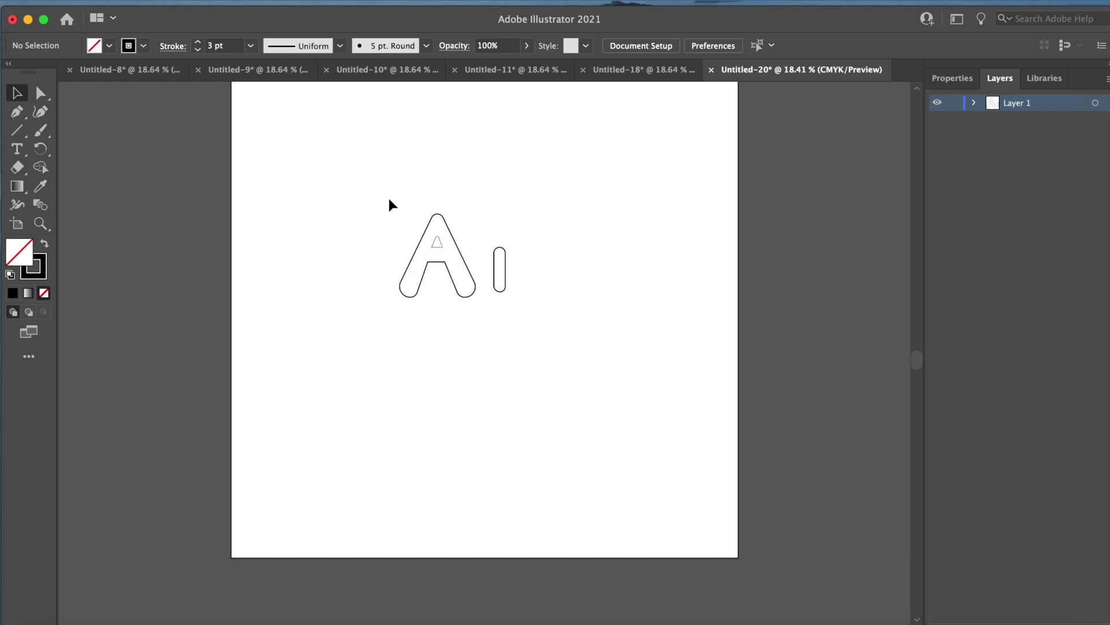
# Move the A's inner triangle back up into place.
pyautogui.moveTo(389, 200); pyautogui.dragTo(360, 203)
pyautogui.moveTo(439, 244)
pyautogui.mouseDown()
pyautogui.moveTo(490, 205)
pyautogui.moveTo(441, 247)
pyautogui.mouseUp()
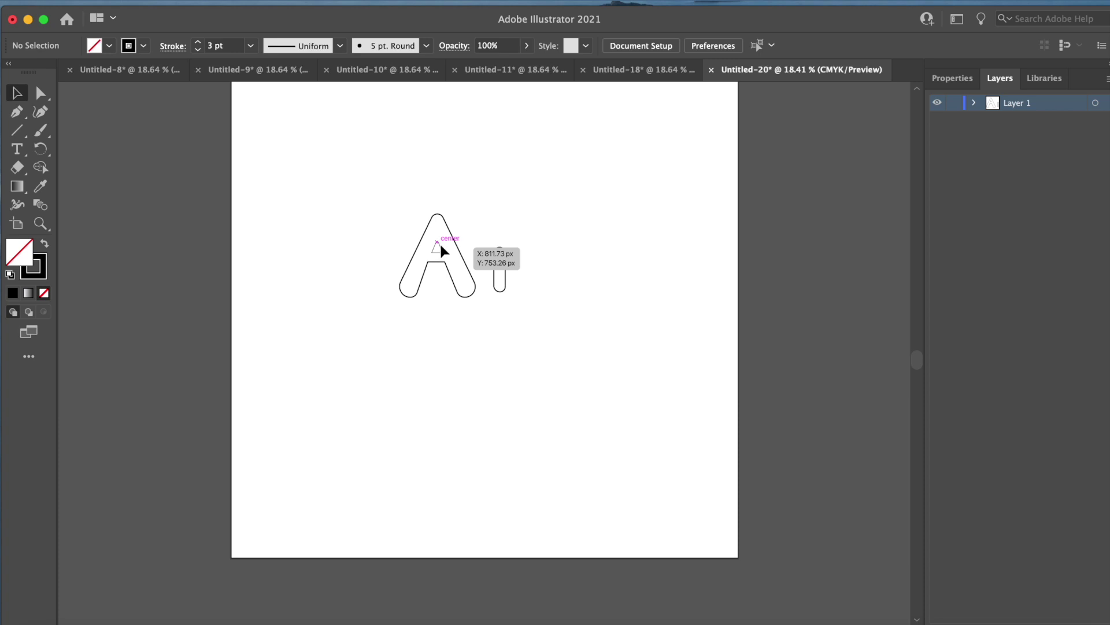
pyautogui.click(440, 246)
# Marquee the A with its inner triangle and apply Pathfinder Minus Front to punch the hole.
pyautogui.click(441, 246)
pyautogui.click(487, 203)
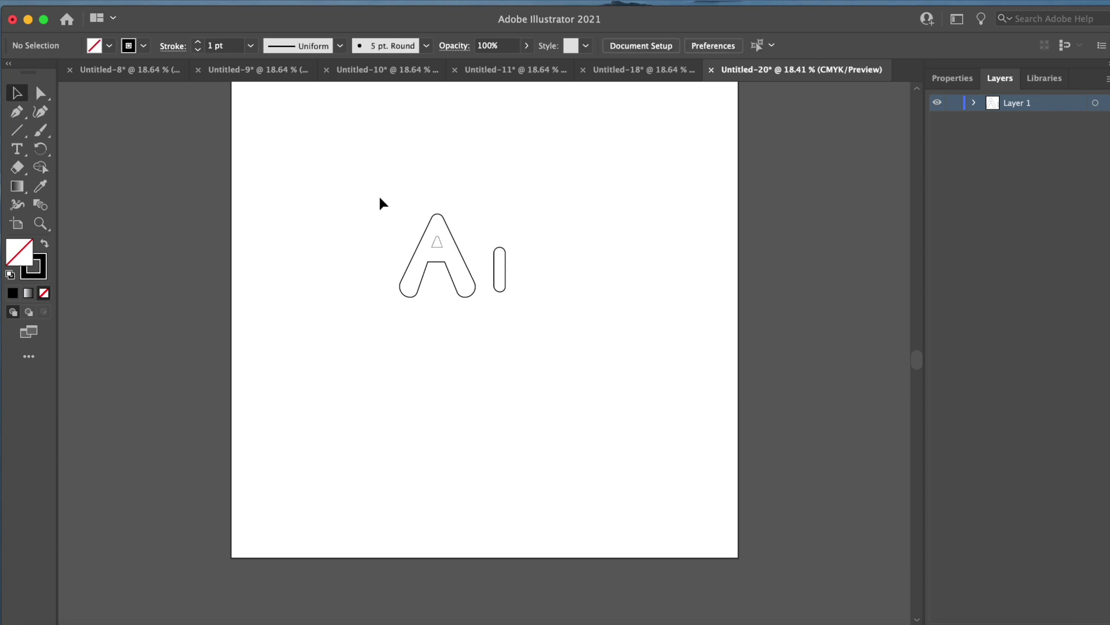
pyautogui.moveTo(379, 196); pyautogui.dragTo(486, 316)
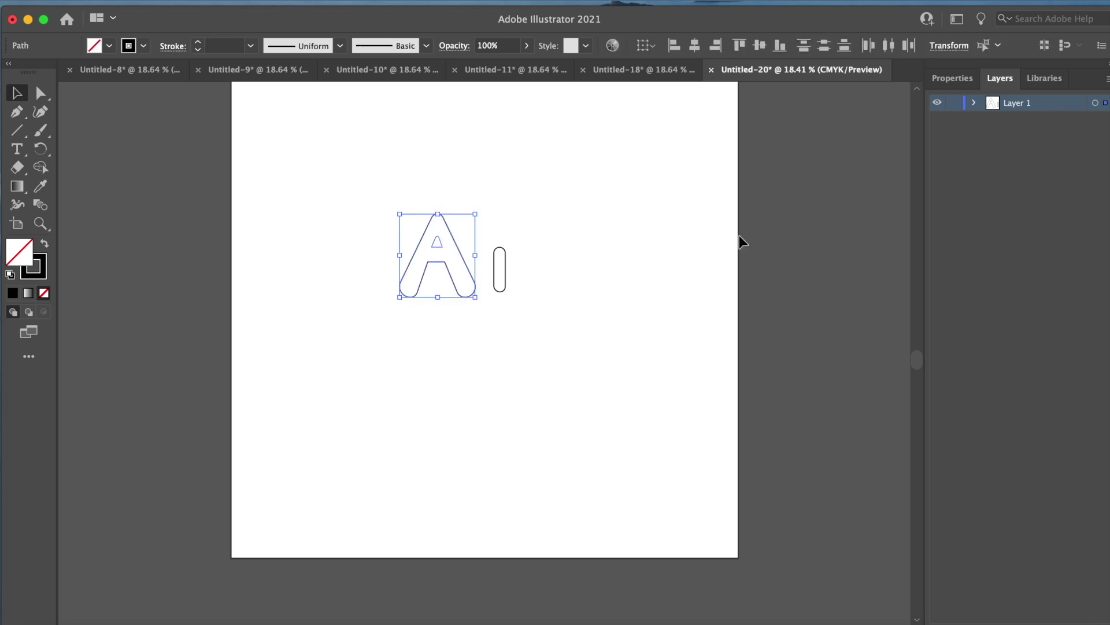
pyautogui.click(948, 80)
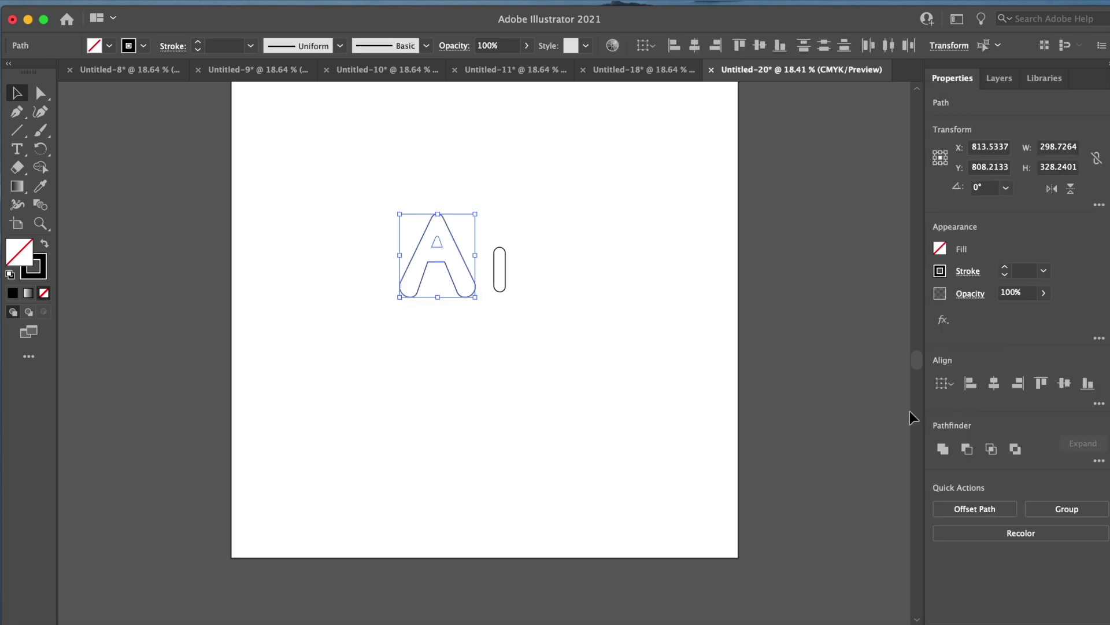
pyautogui.click(967, 450)
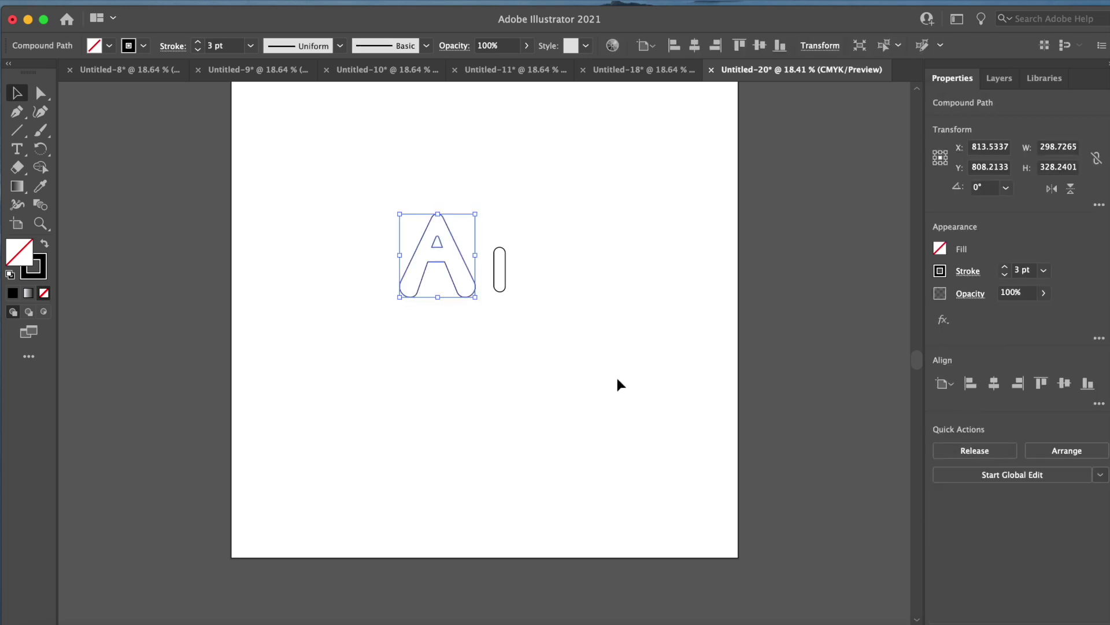
pyautogui.click(584, 383)
pyautogui.moveTo(387, 203); pyautogui.dragTo(482, 319)
pyautogui.click(518, 324)
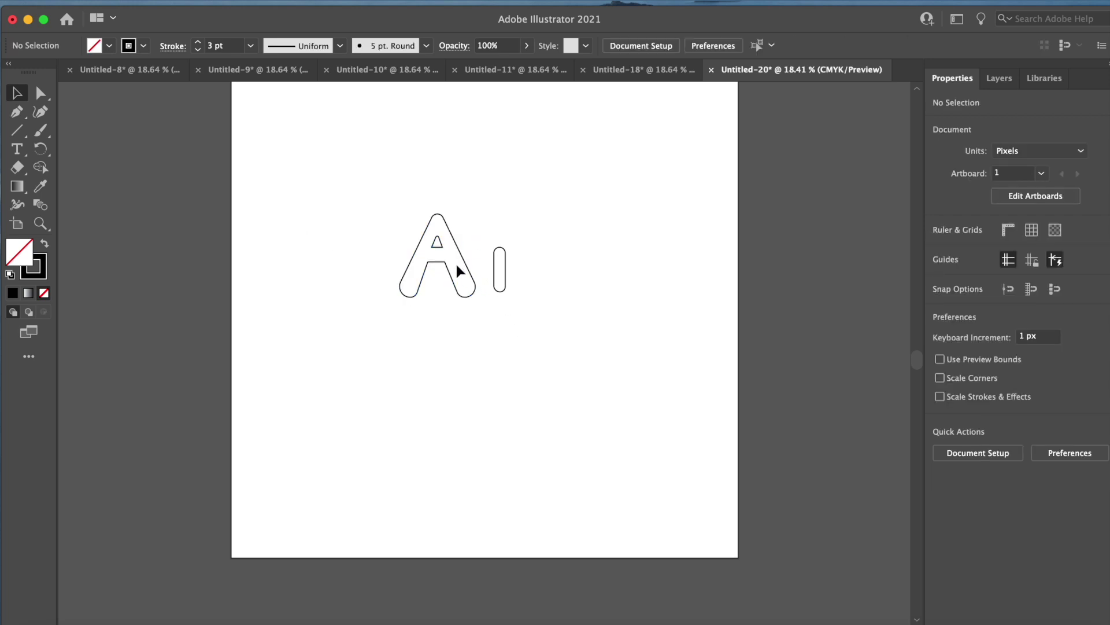
pyautogui.moveTo(456, 265); pyautogui.dragTo(478, 202)
# Fill the A compound path with Black from the Fill swatches.
pyautogui.click(12, 293)
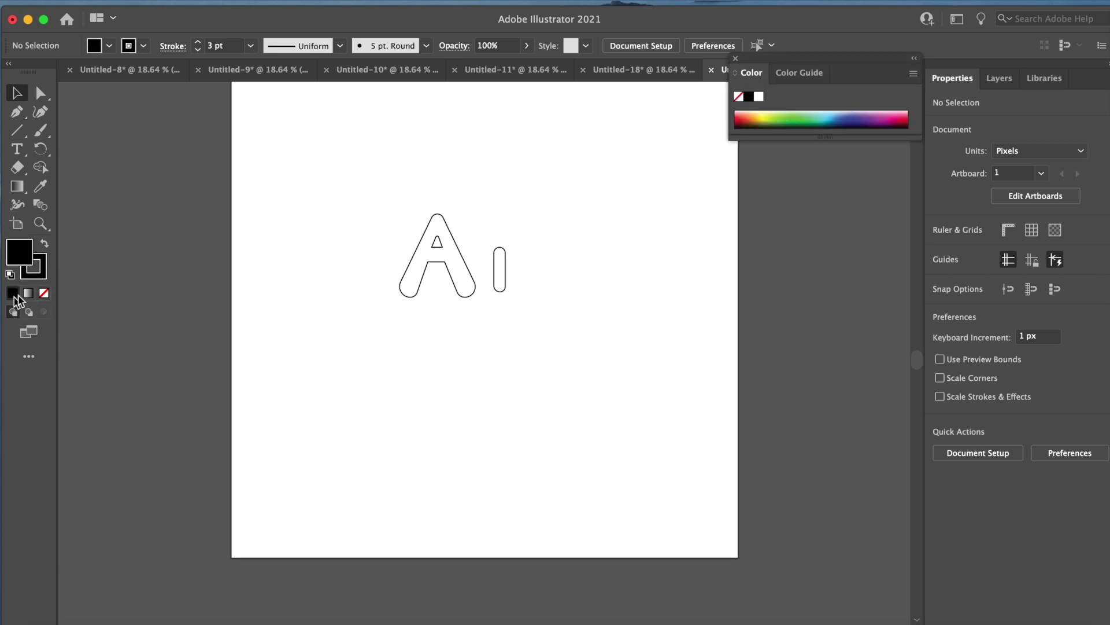
pyautogui.moveTo(380, 204); pyautogui.dragTo(483, 302)
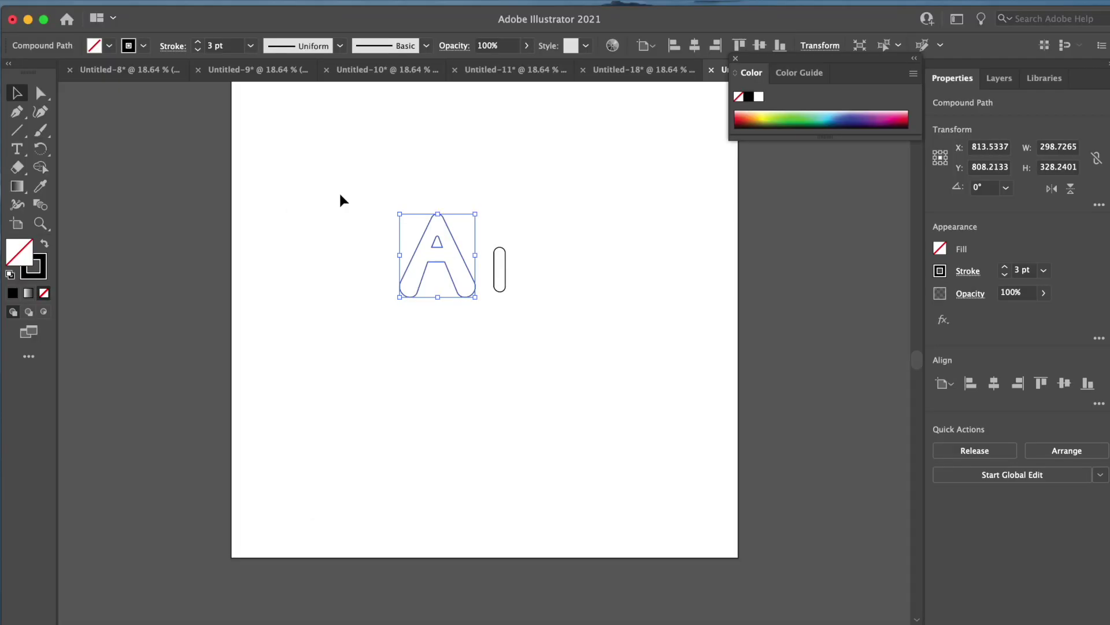
pyautogui.click(109, 47)
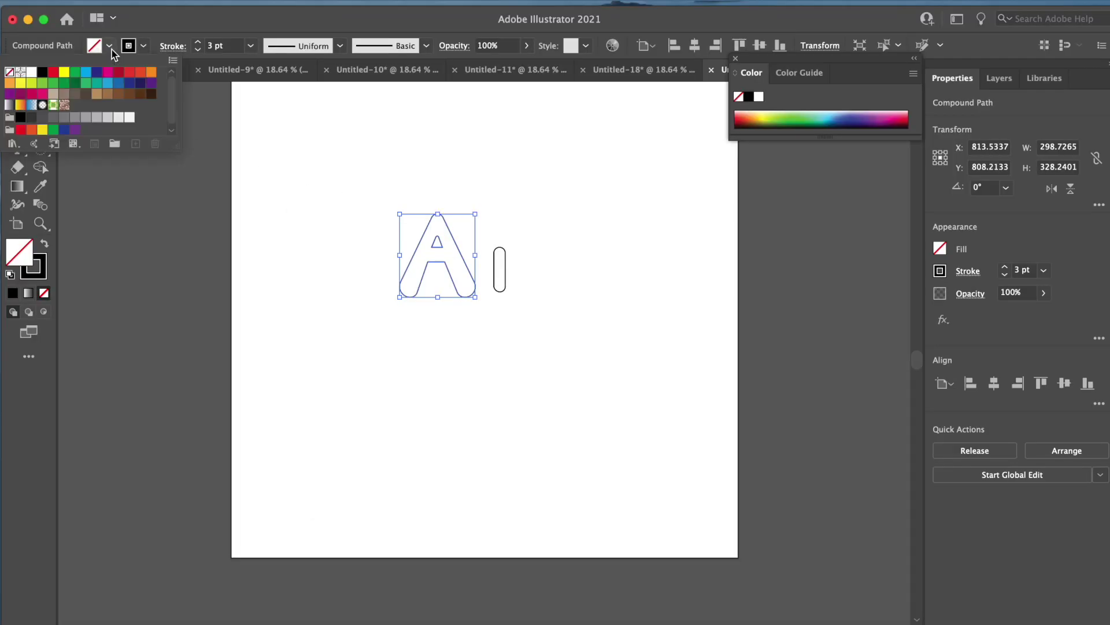
pyautogui.click(42, 71)
pyautogui.click(390, 419)
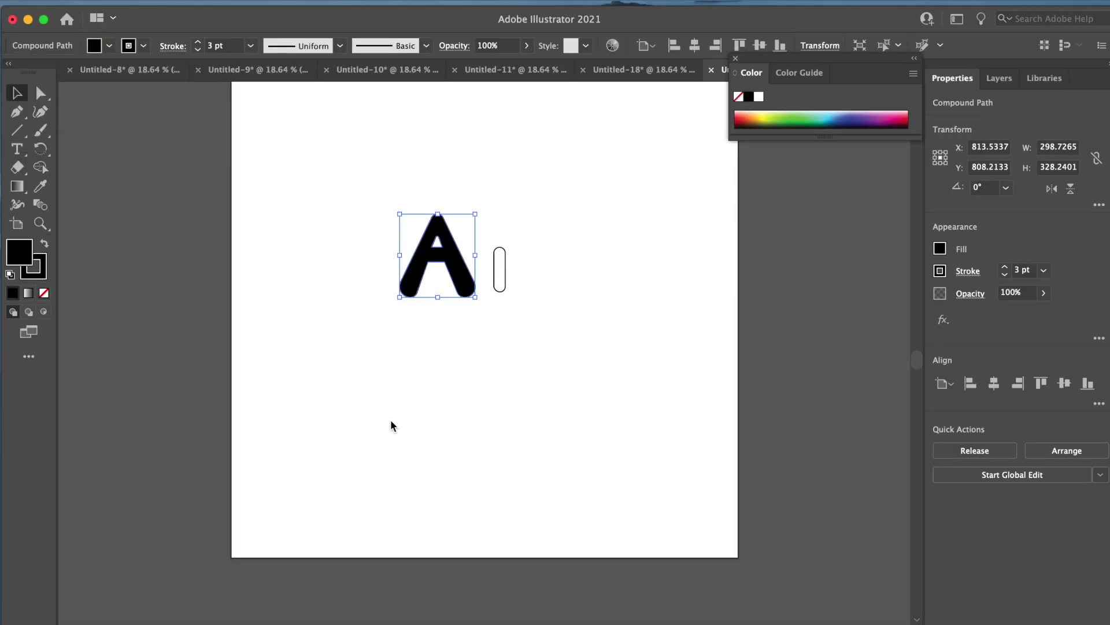
pyautogui.click(516, 321)
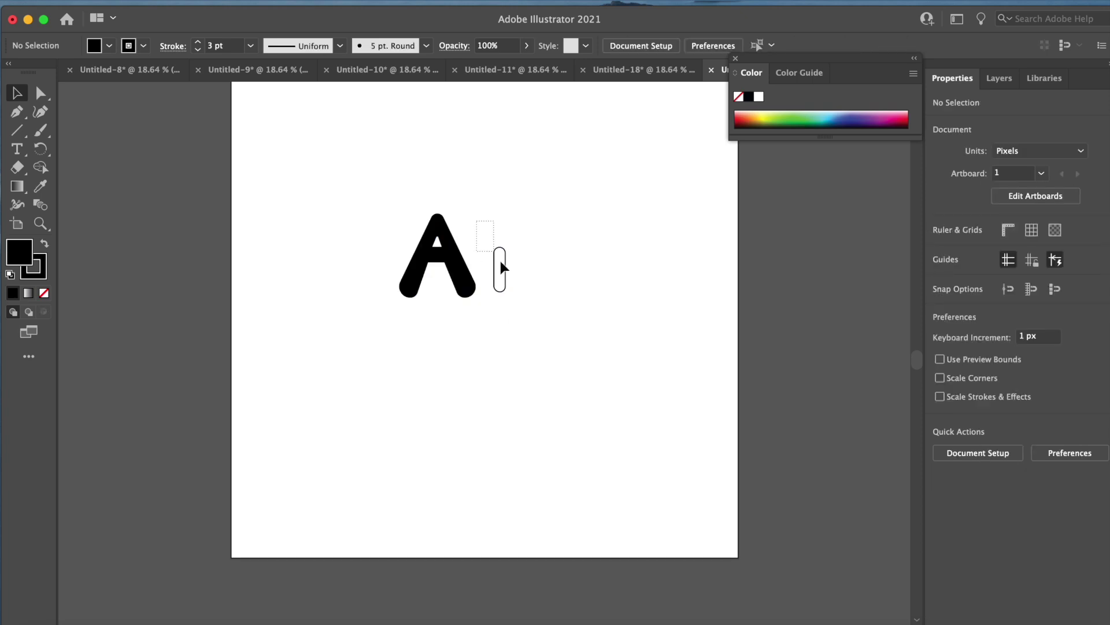
# Fill the I pill shape black, trying red first, and nudge it down-left toward the A.
pyautogui.click(517, 271)
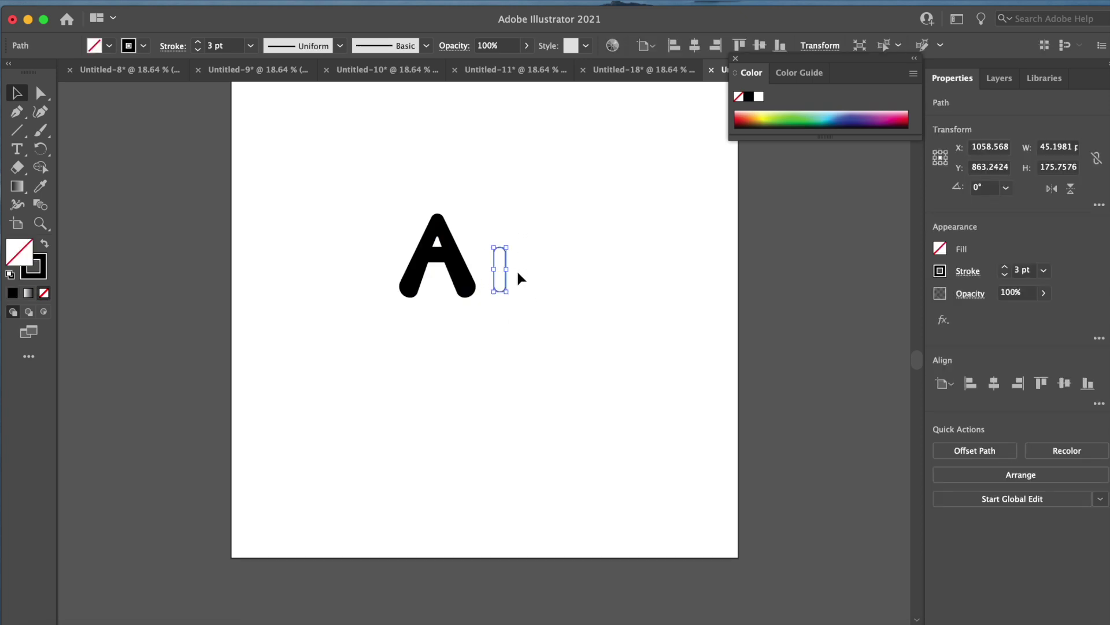
pyautogui.click(109, 45)
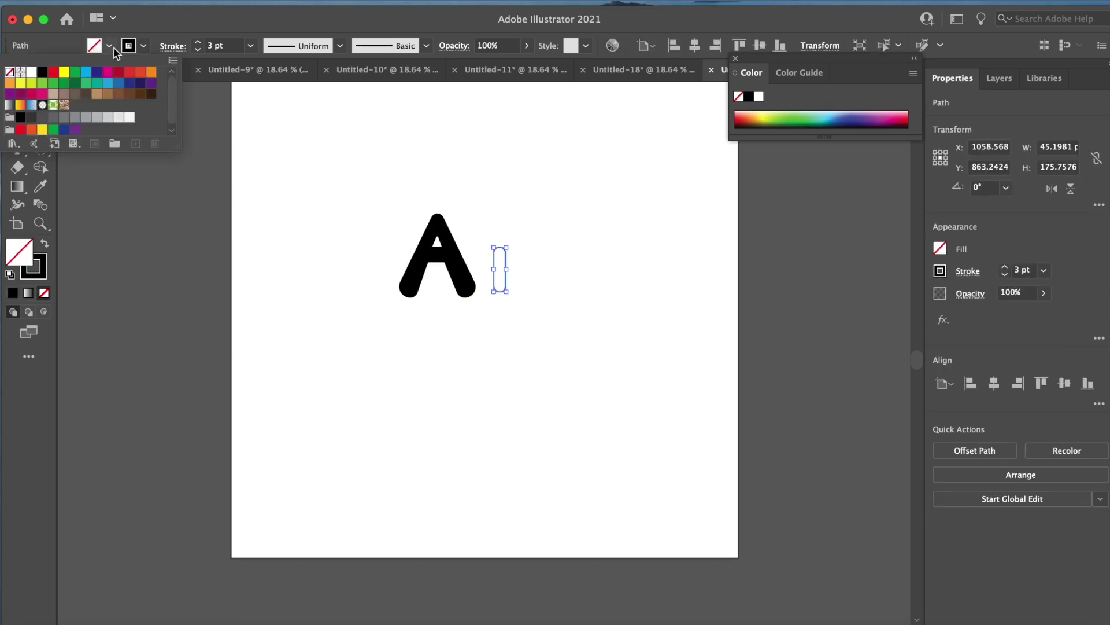
pyautogui.click(52, 73)
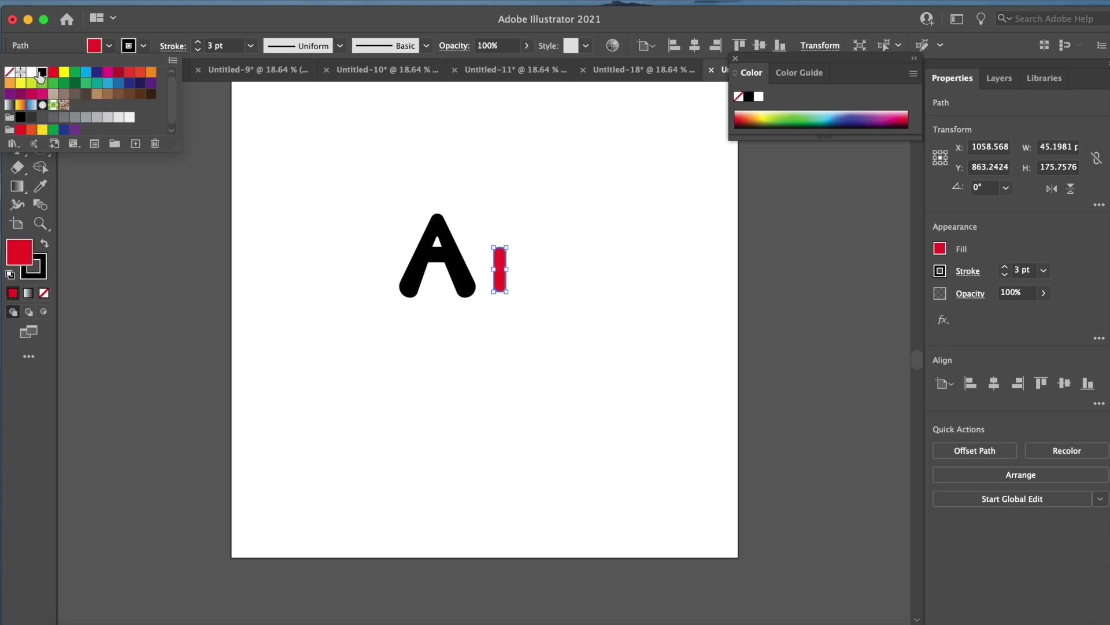
pyautogui.click(43, 72)
pyautogui.click(356, 354)
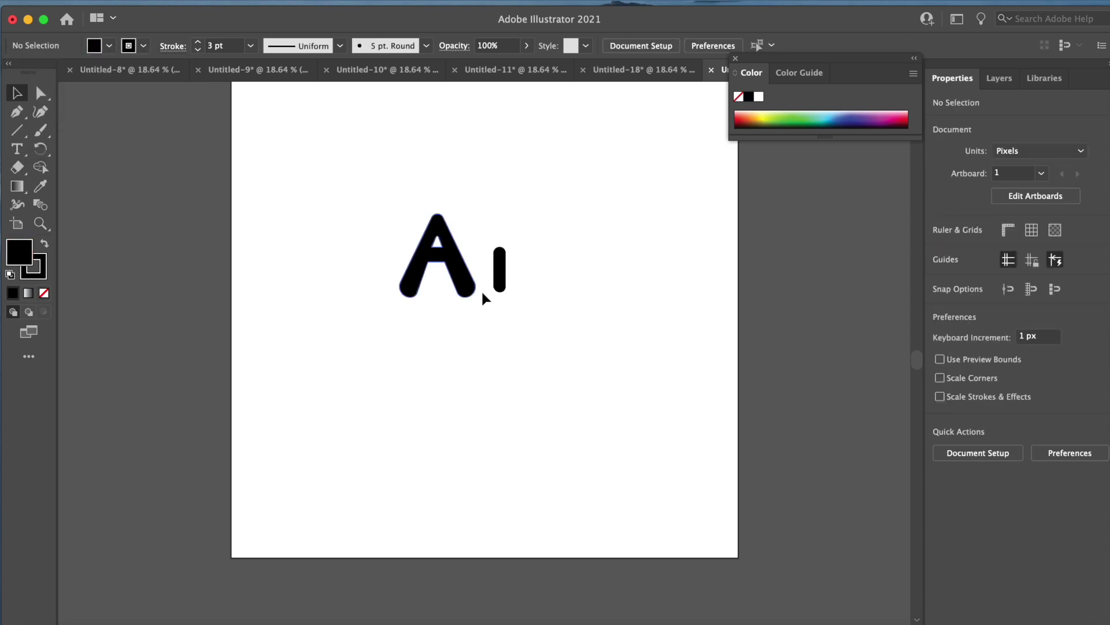
pyautogui.moveTo(501, 278); pyautogui.dragTo(492, 285)
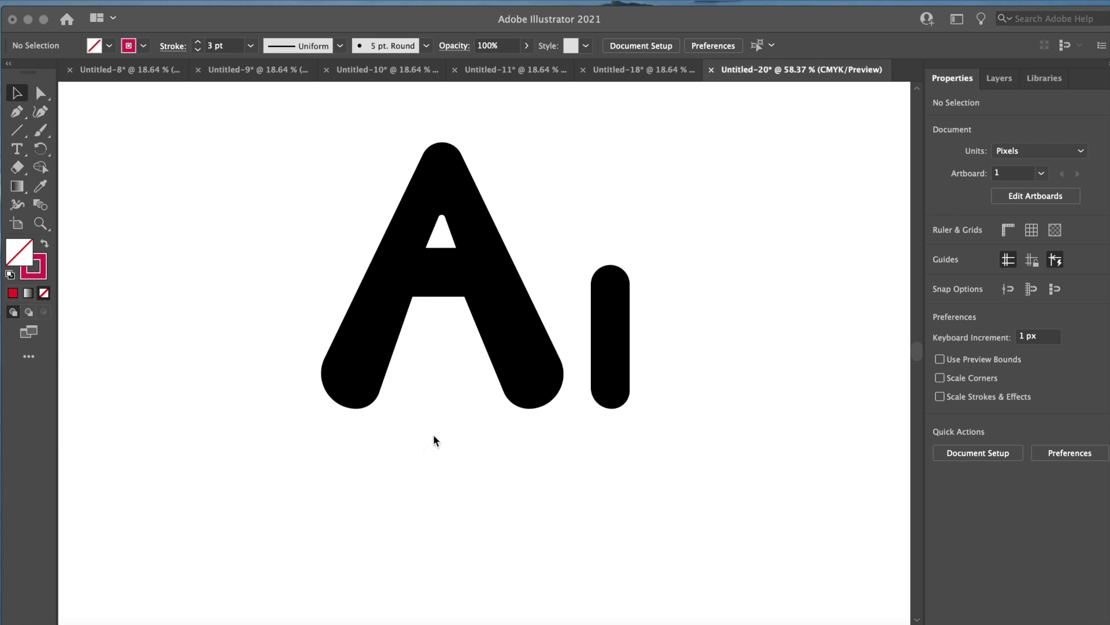
# Glance at the A's context menu and the Color panel (F6), zoom in, and select the Pen tool.
pyautogui.rightClick(529, 349)
pyautogui.click(481, 441)
pyautogui.press('F6')
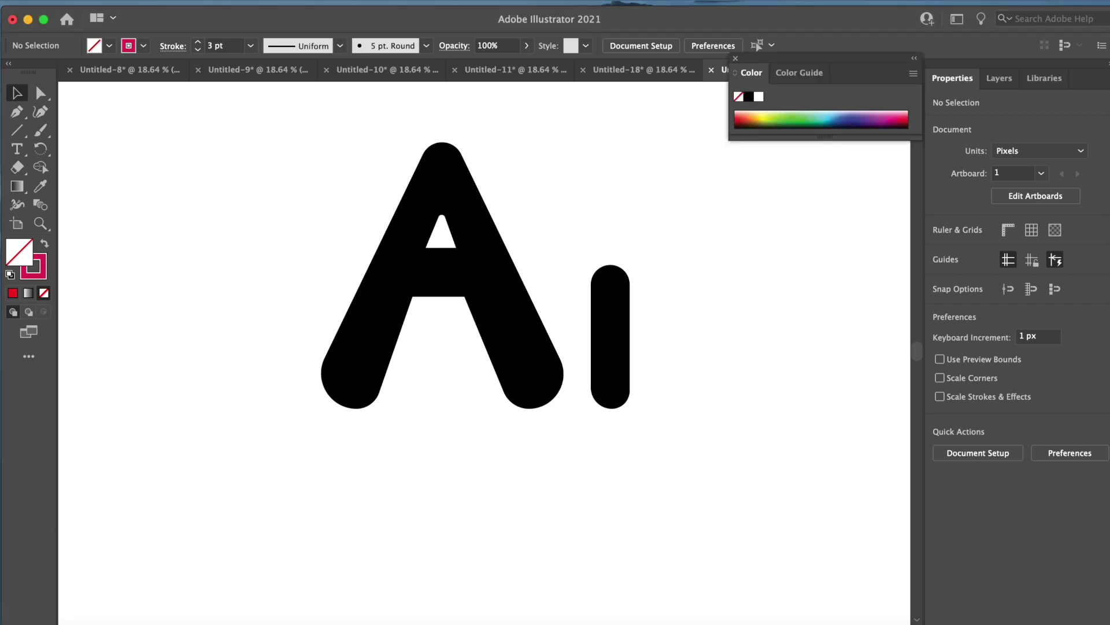
pyautogui.click(737, 58)
pyautogui.scroll(5, 630, 217)
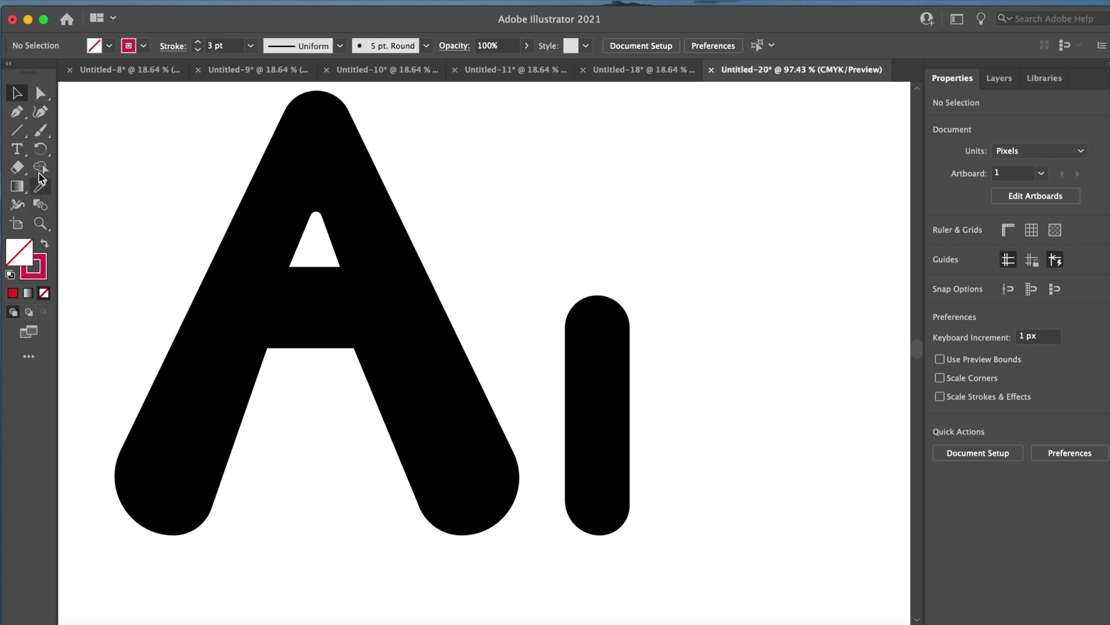
pyautogui.click(18, 114)
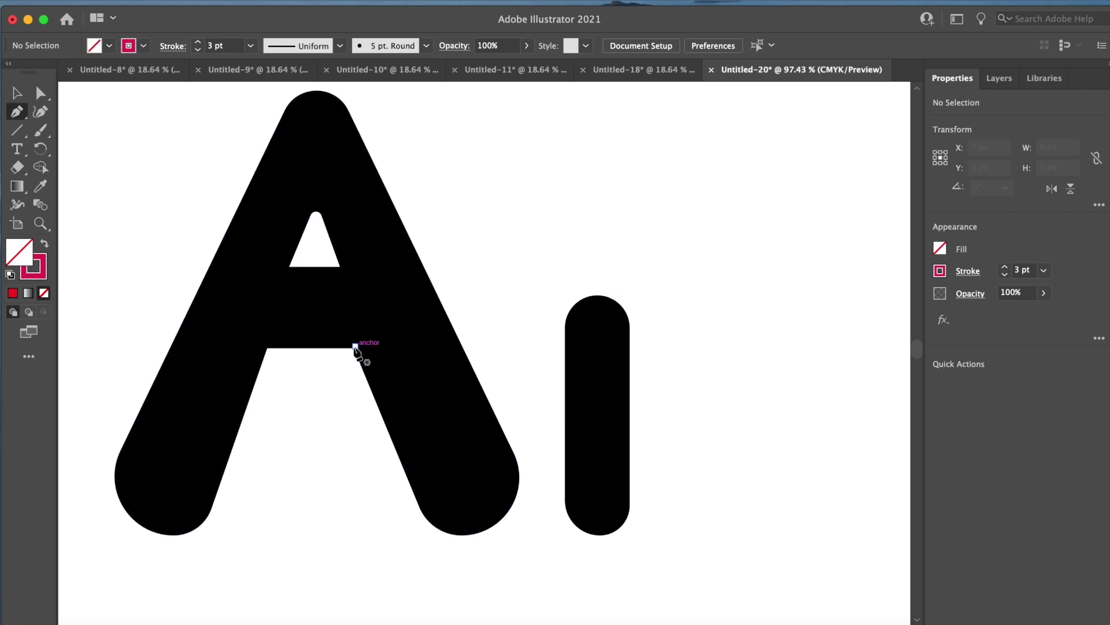
# Pen-trace the A's right leg from the crossbar notch, around the rounded foot, up the outer edge.
pyautogui.moveTo(359, 349); pyautogui.dragTo(368, 384)
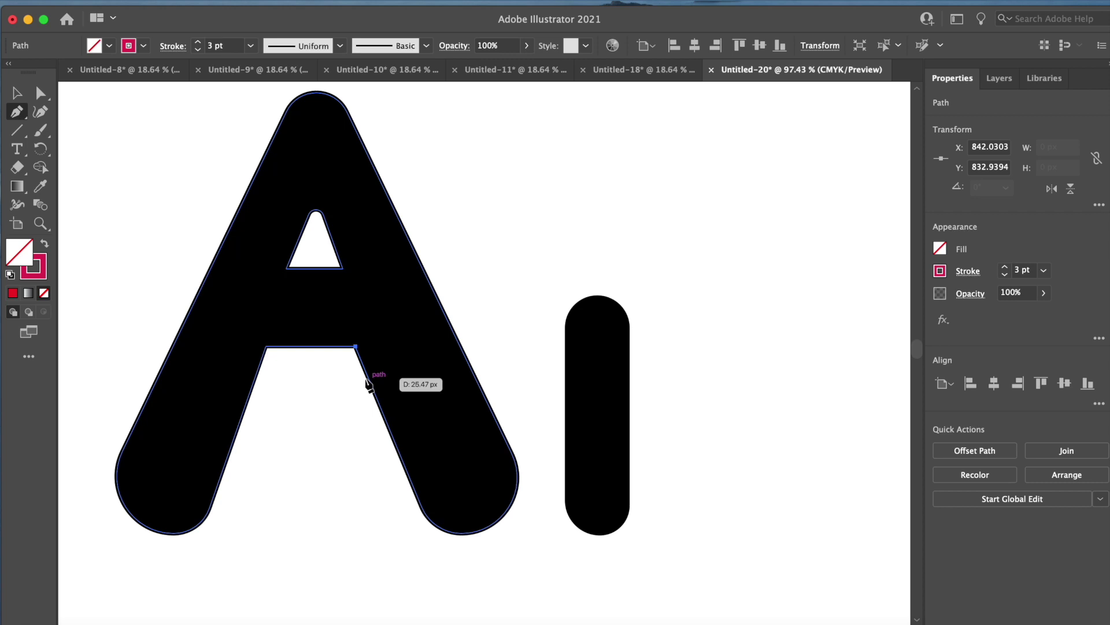
pyautogui.moveTo(368, 384); pyautogui.dragTo(420, 514)
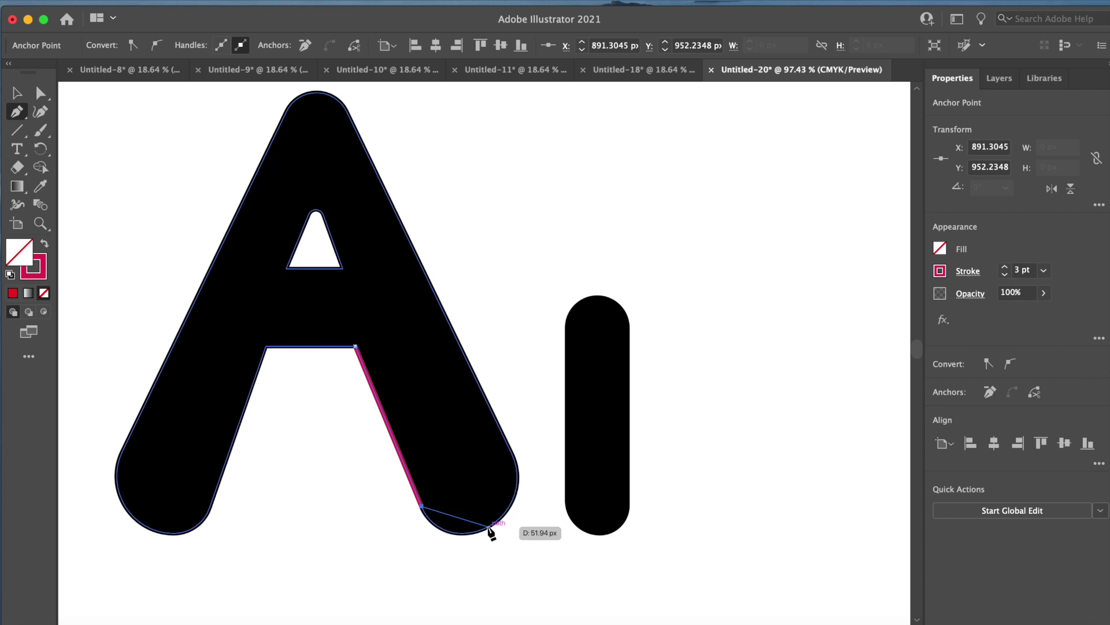
pyautogui.moveTo(488, 526); pyautogui.dragTo(540, 503)
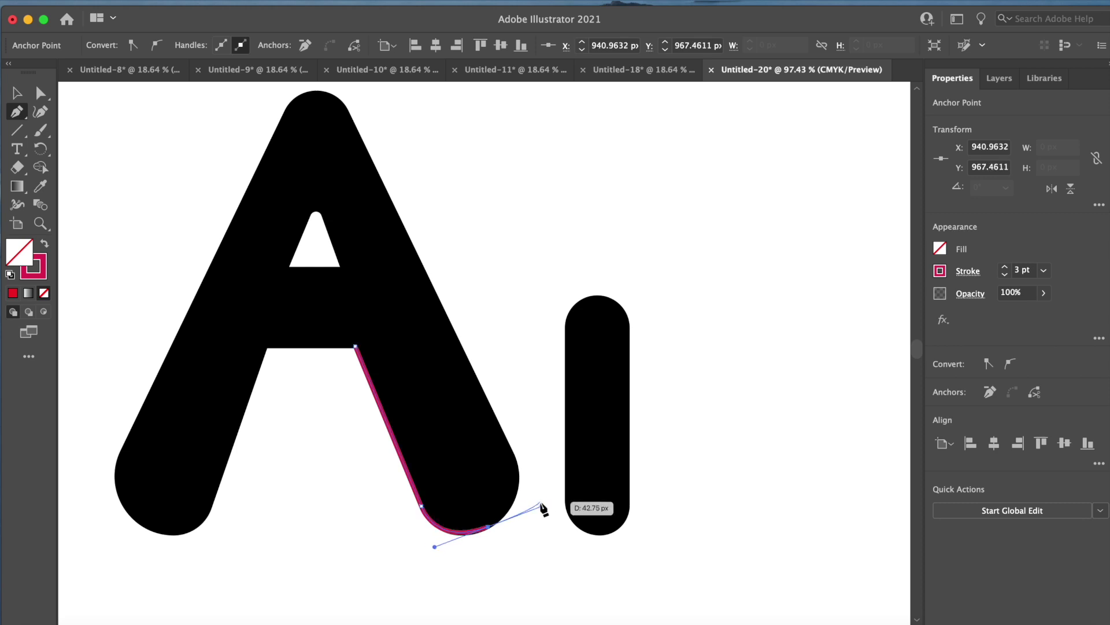
pyautogui.click(506, 440)
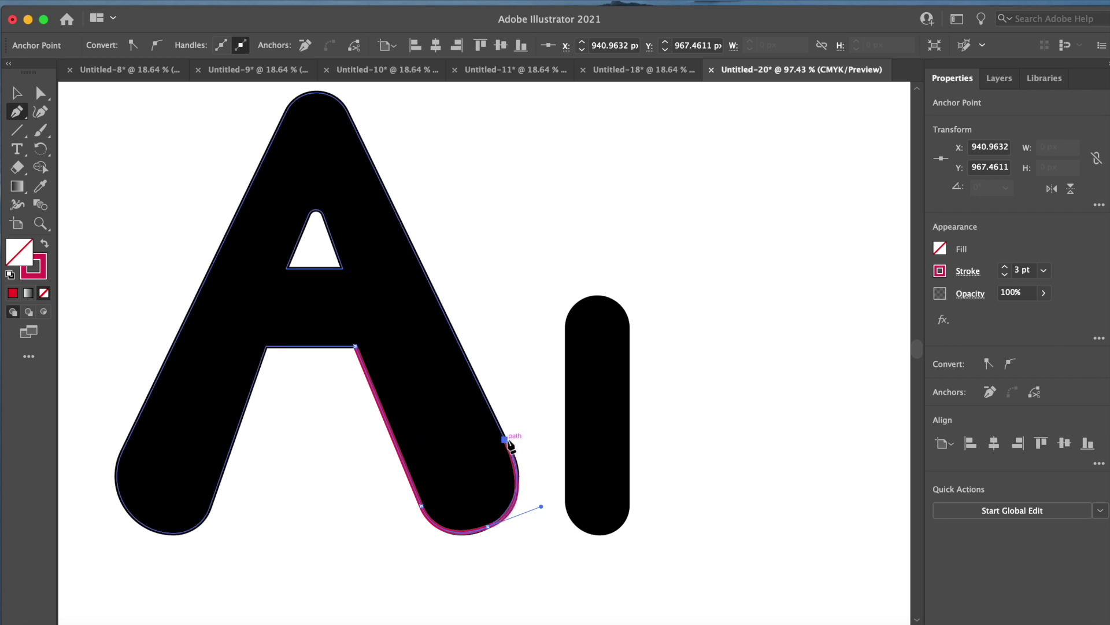
pyautogui.click(445, 310)
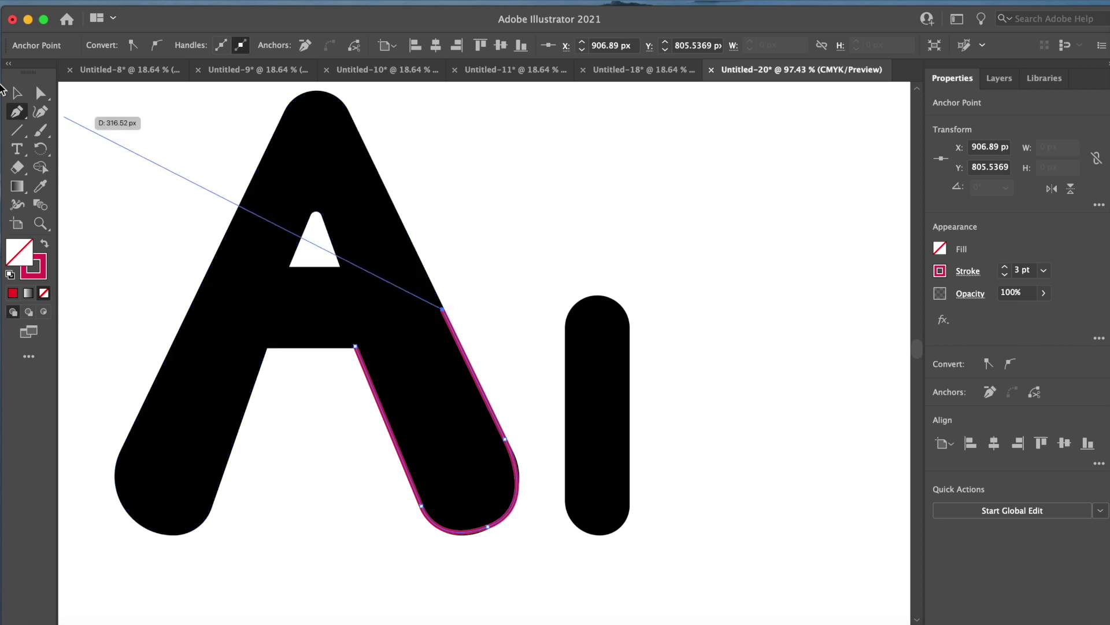
pyautogui.click(16, 93)
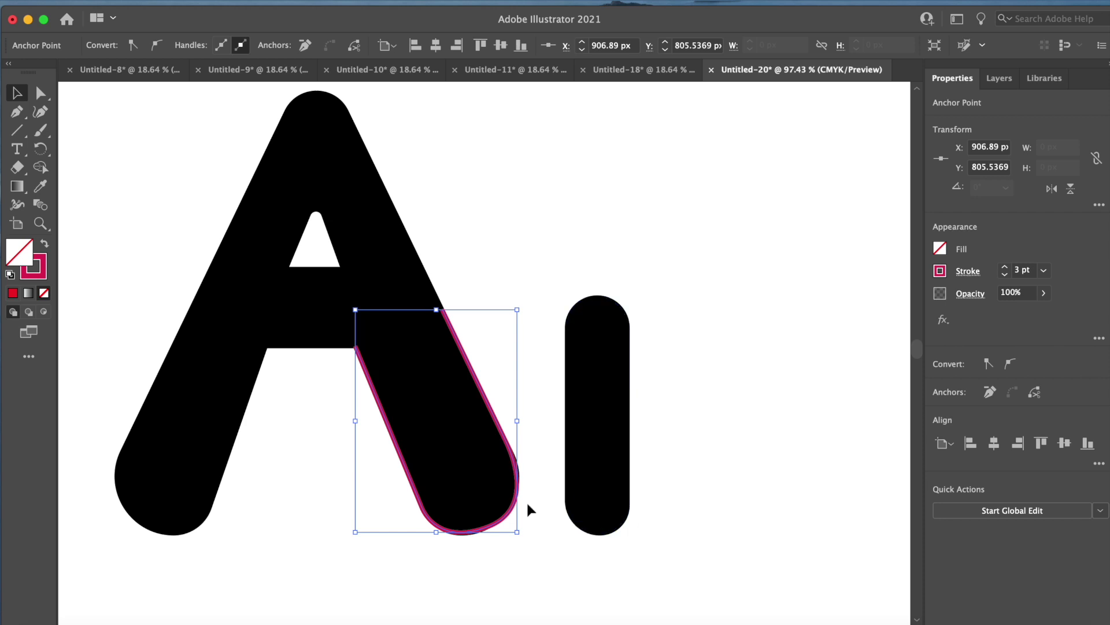
# Move the traced outline beside the I, rotate it upright into a U, and narrow it to about 74 px.
pyautogui.moveTo(513, 503); pyautogui.dragTo(814, 495)
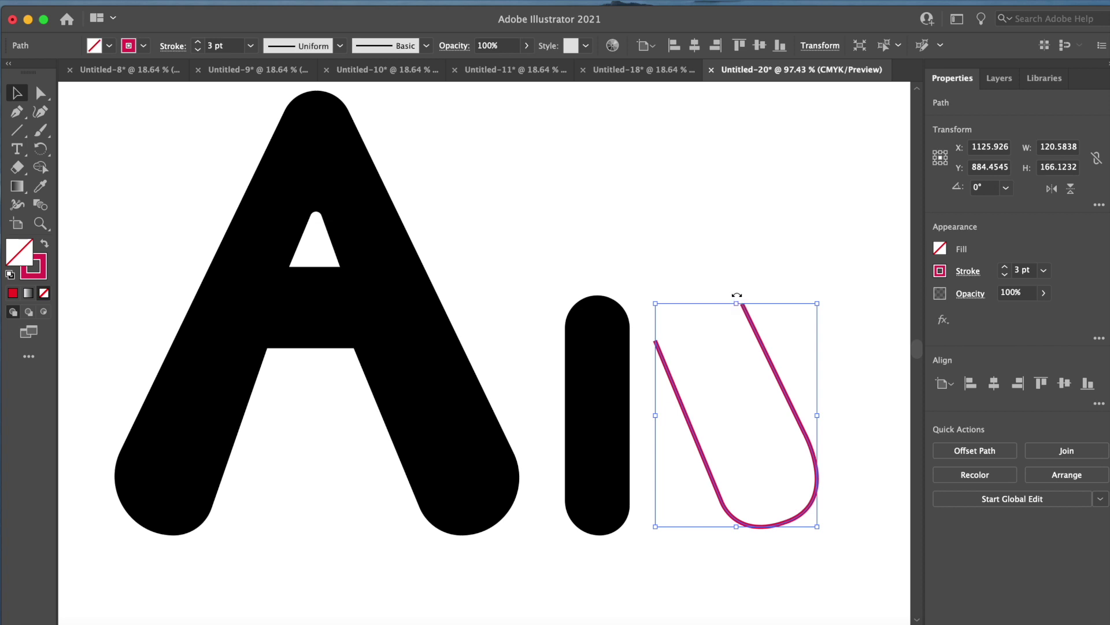
pyautogui.moveTo(736, 295); pyautogui.dragTo(771, 325)
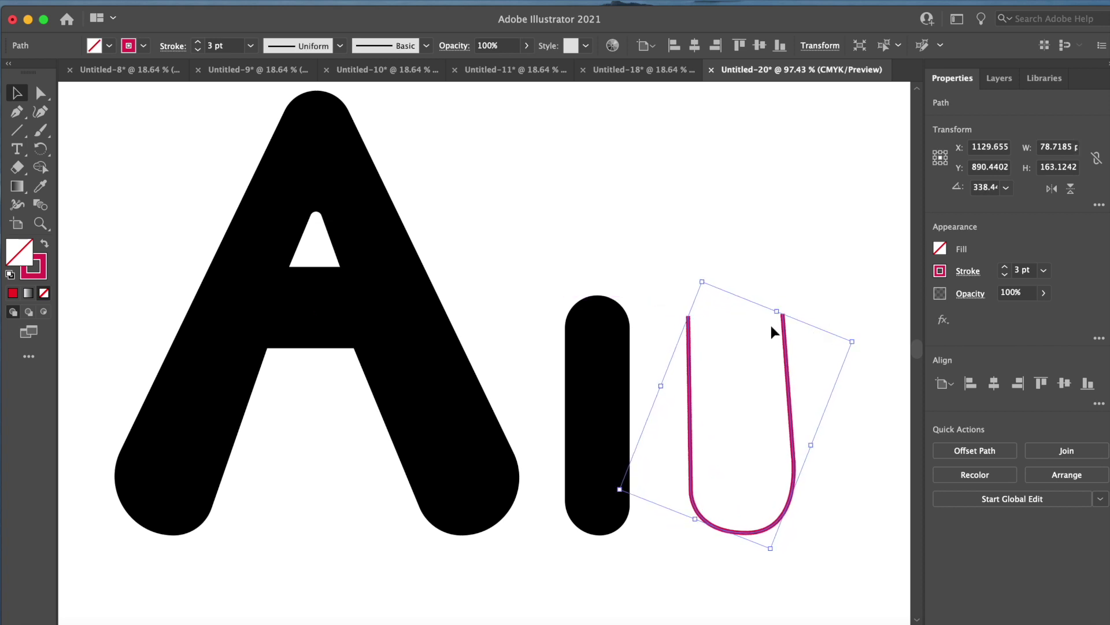
pyautogui.scroll(-3, 577, 579)
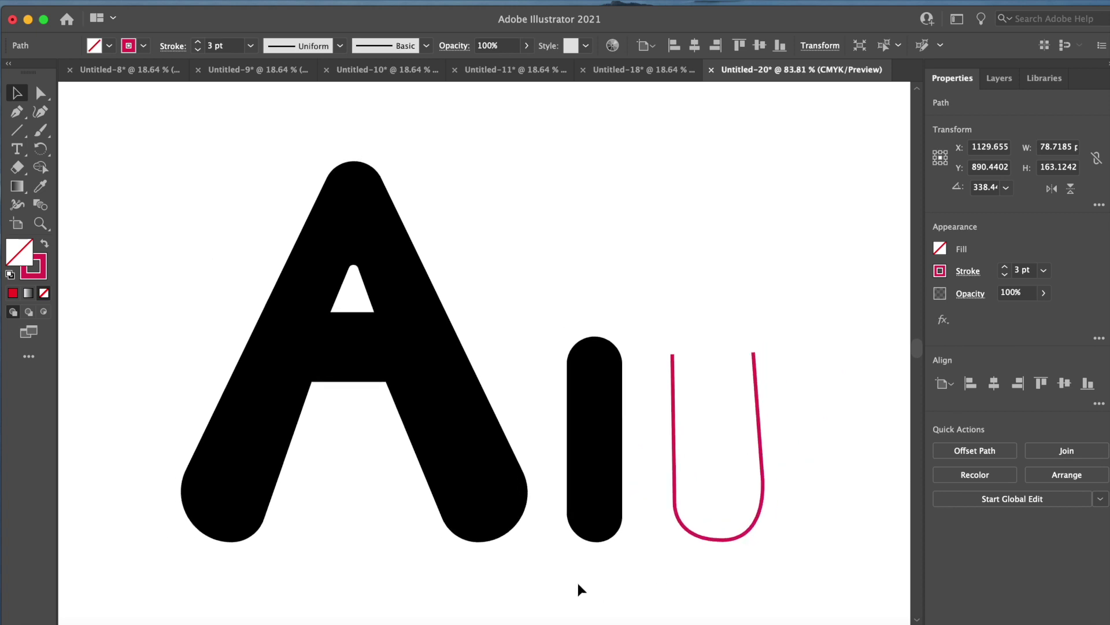
pyautogui.scroll(1, 577, 581)
pyautogui.scroll(-1, 578, 580)
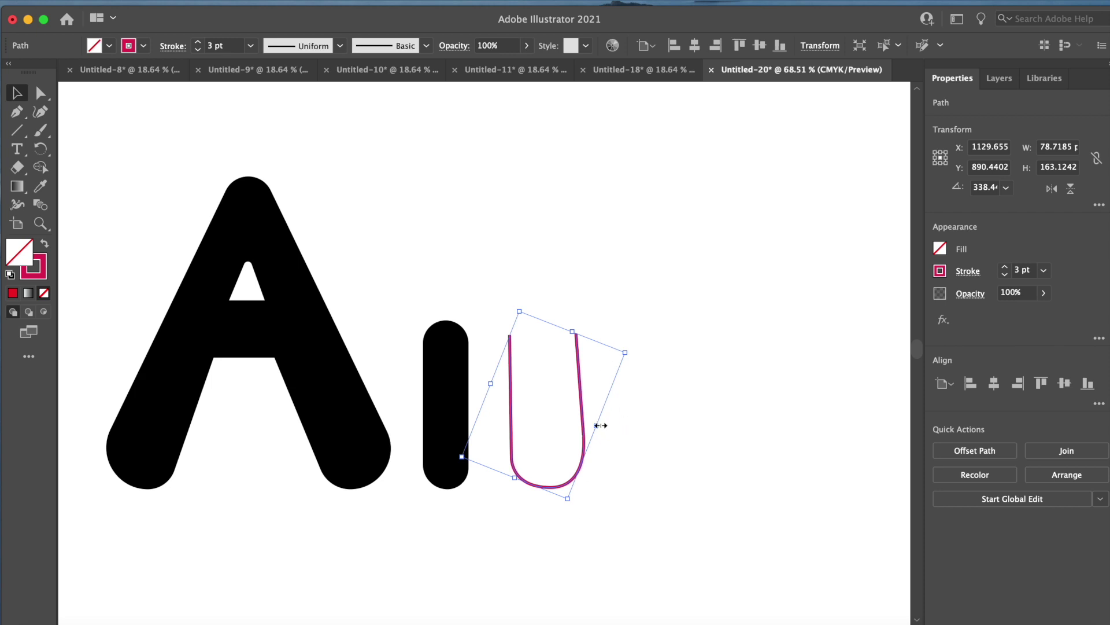
pyautogui.moveTo(600, 425); pyautogui.dragTo(589, 446)
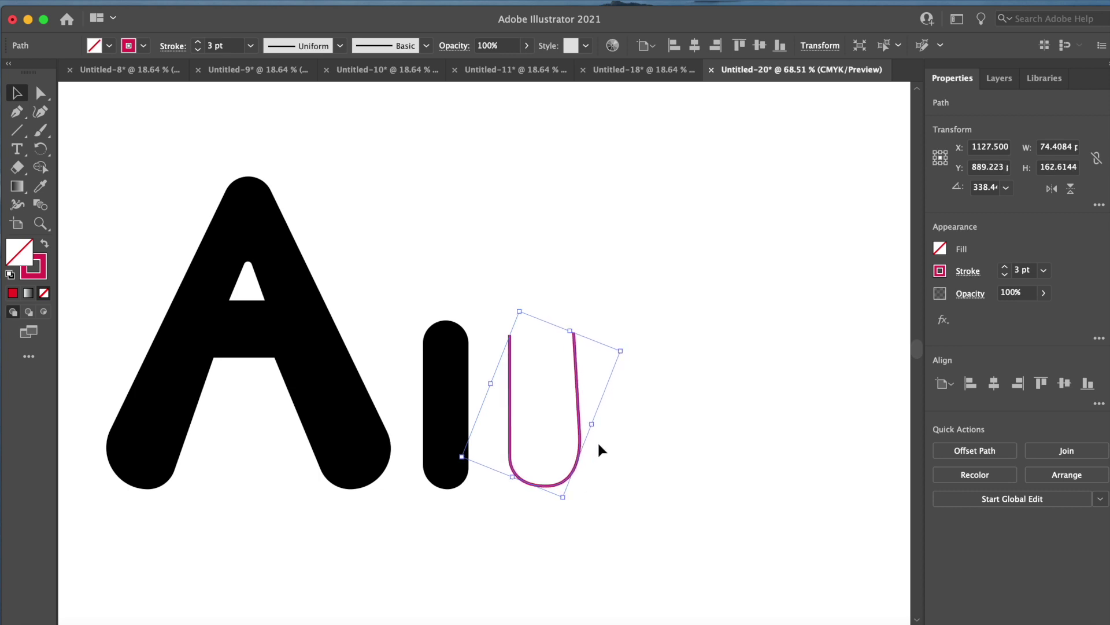
pyautogui.click(616, 451)
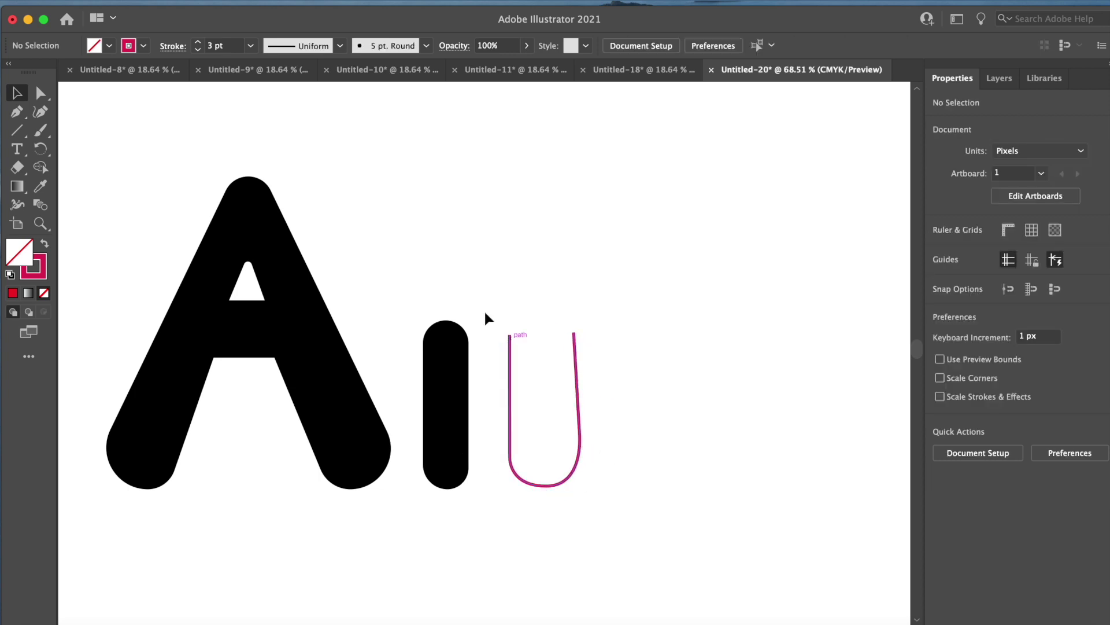
# Extend the U from its top-left end straight up, arching right over the top into a curled hook.
pyautogui.click(17, 112)
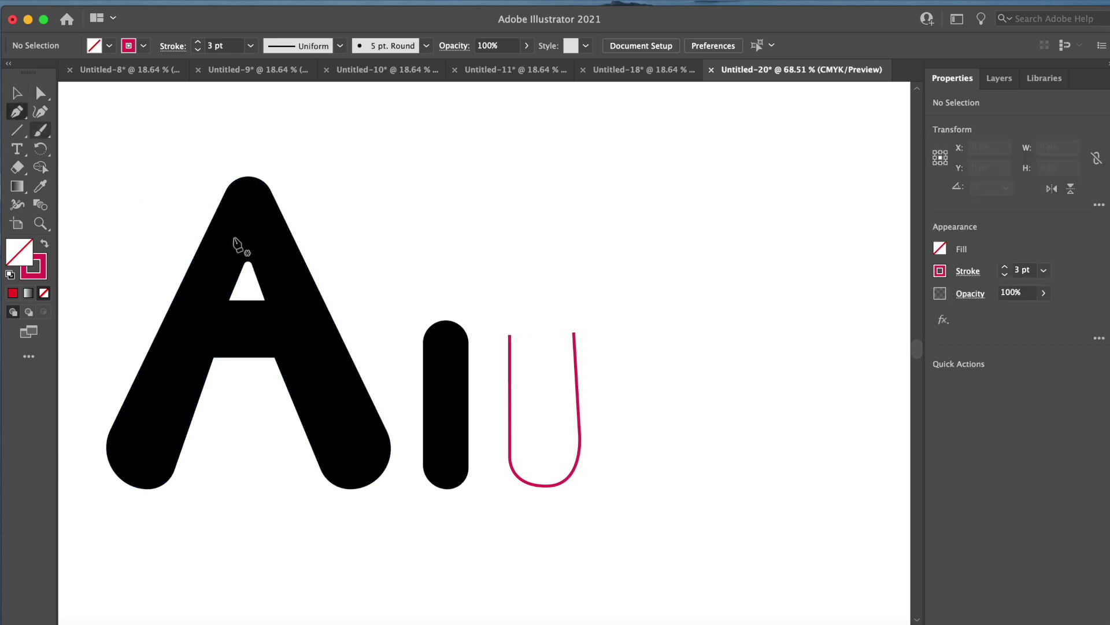
pyautogui.click(508, 336)
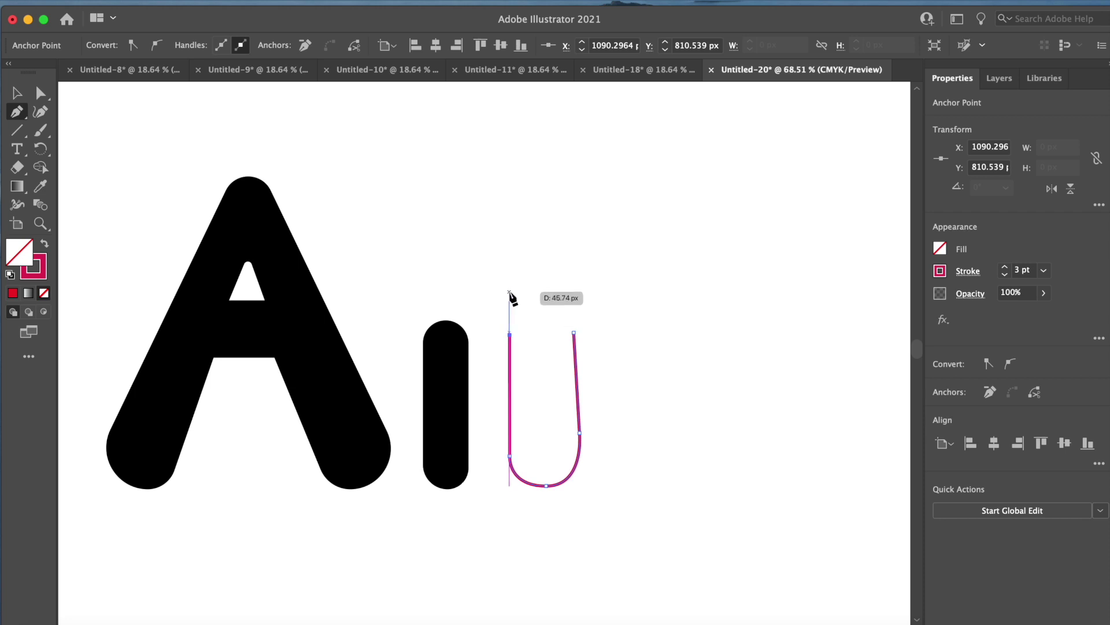
pyautogui.click(509, 290)
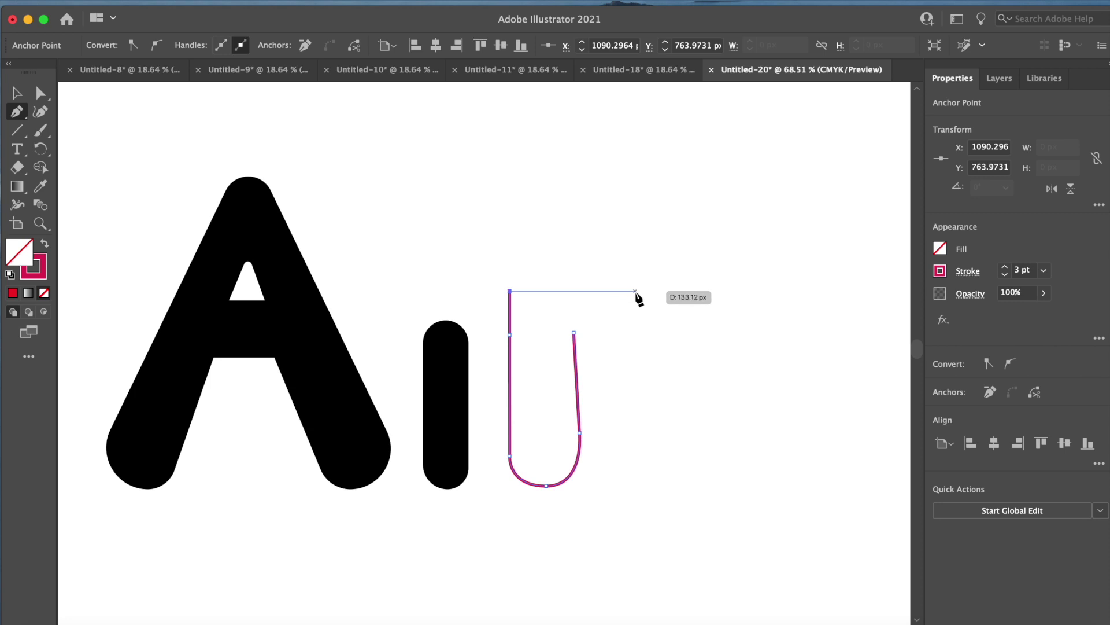
pyautogui.moveTo(625, 291); pyautogui.dragTo(681, 342)
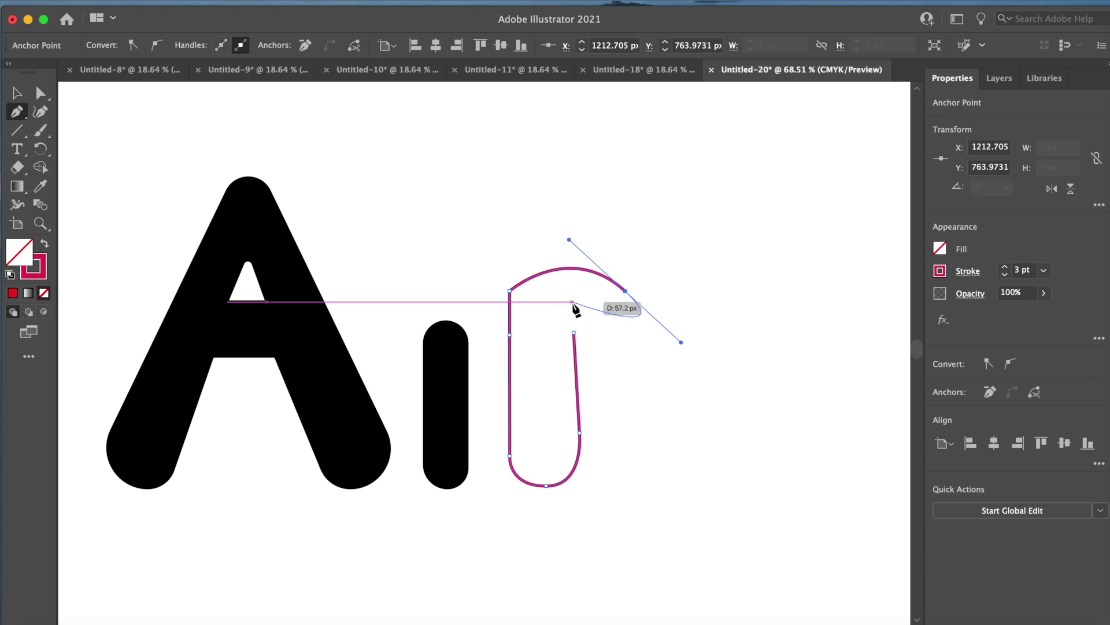
pyautogui.moveTo(571, 301); pyautogui.dragTo(566, 258)
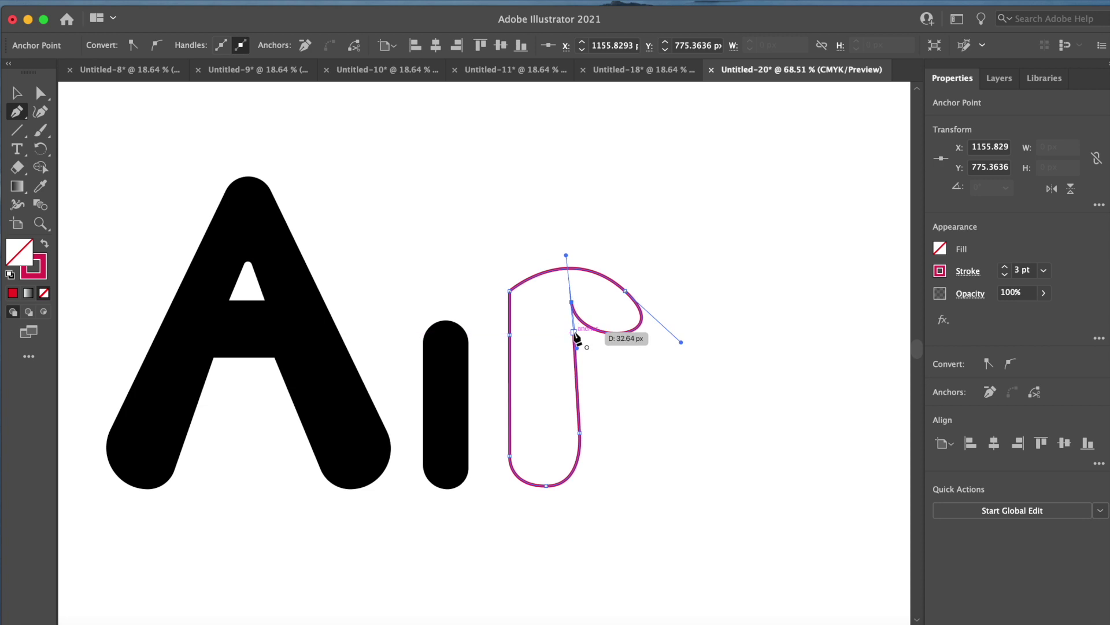
pyautogui.moveTo(573, 334); pyautogui.dragTo(226, 116)
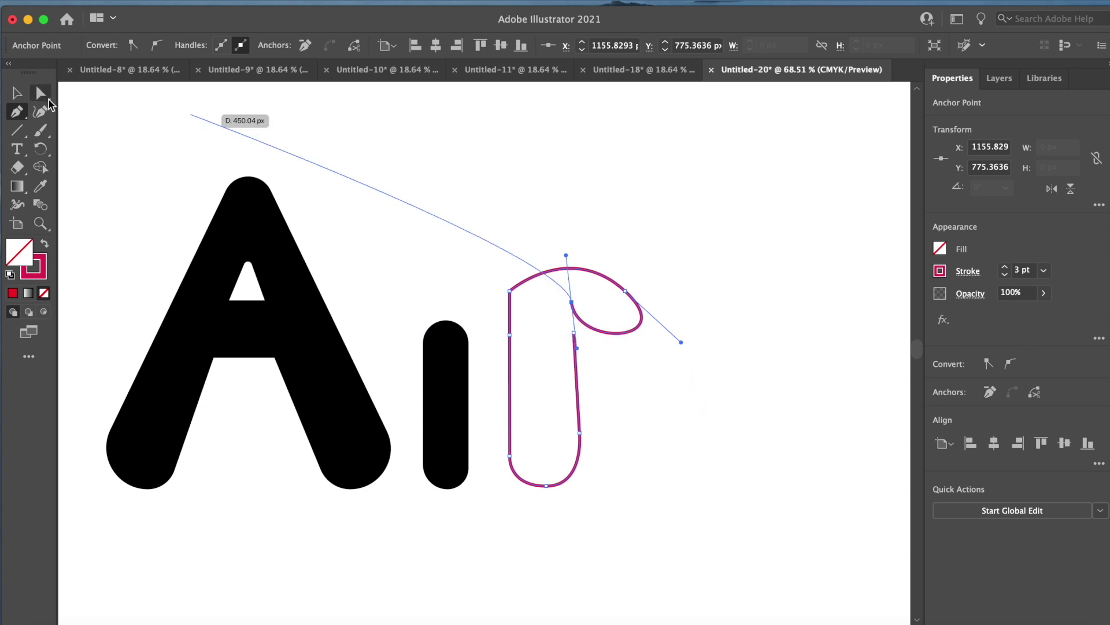
pyautogui.press('v')
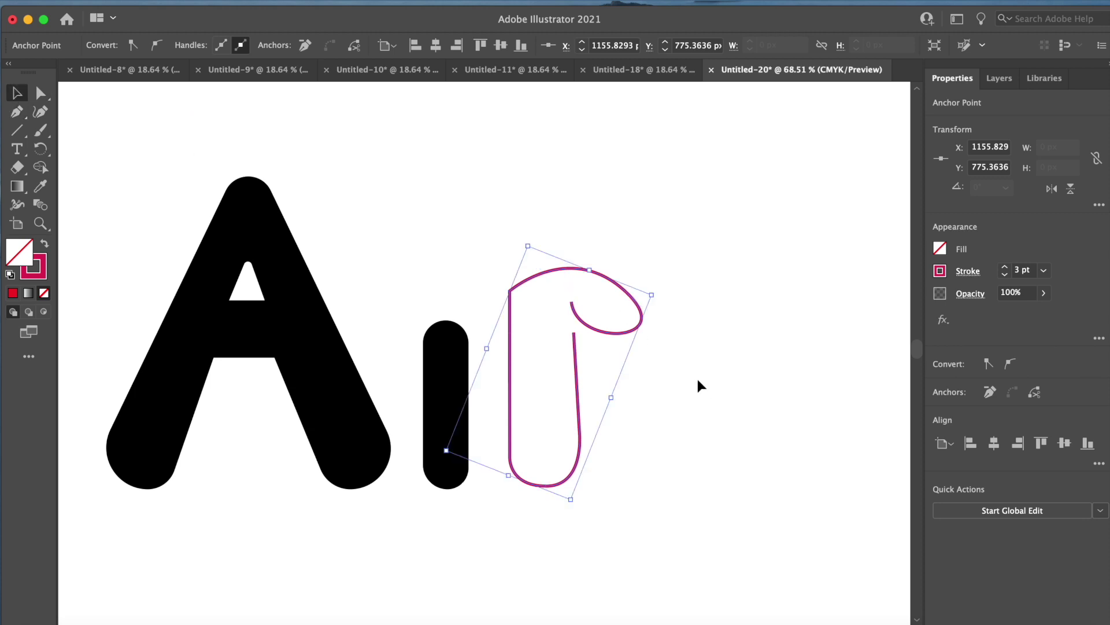
# Smooth the hook's curl by dragging its anchor and direction handles with Direct Selection.
pyautogui.click(40, 94)
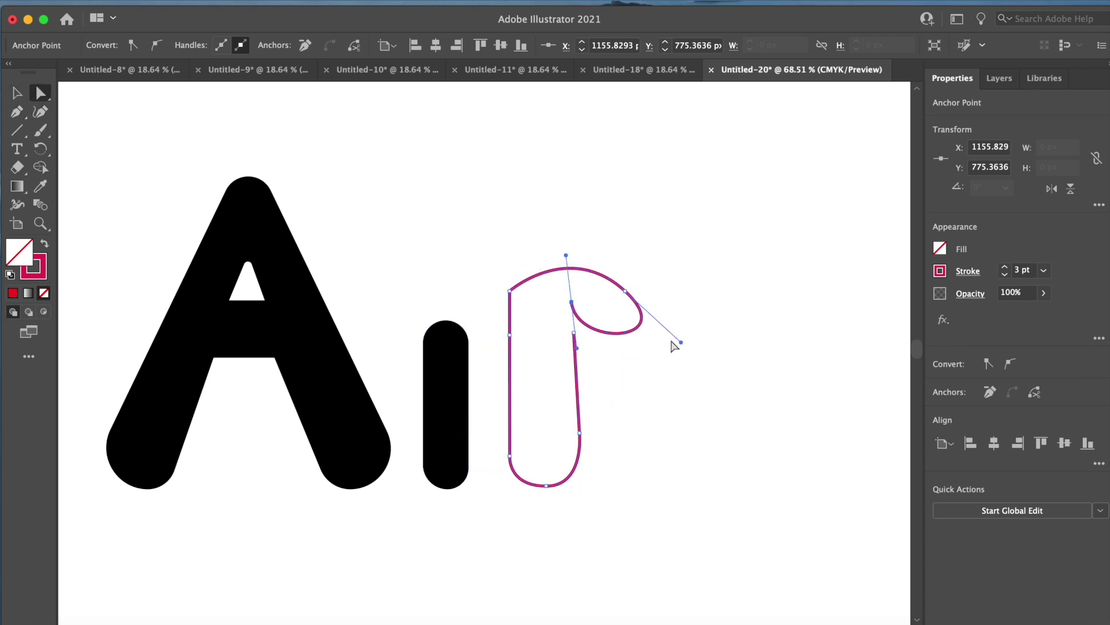
pyautogui.moveTo(681, 342)
pyautogui.mouseDown()
pyautogui.moveTo(630, 329)
pyautogui.moveTo(679, 334)
pyautogui.mouseUp()
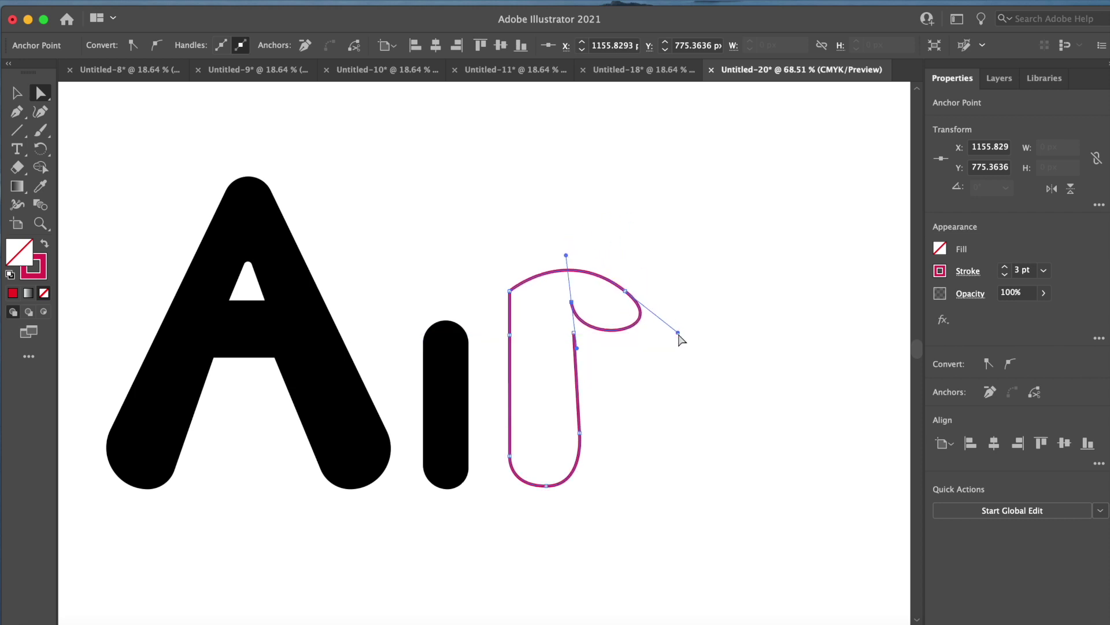
pyautogui.moveTo(571, 302); pyautogui.dragTo(594, 317)
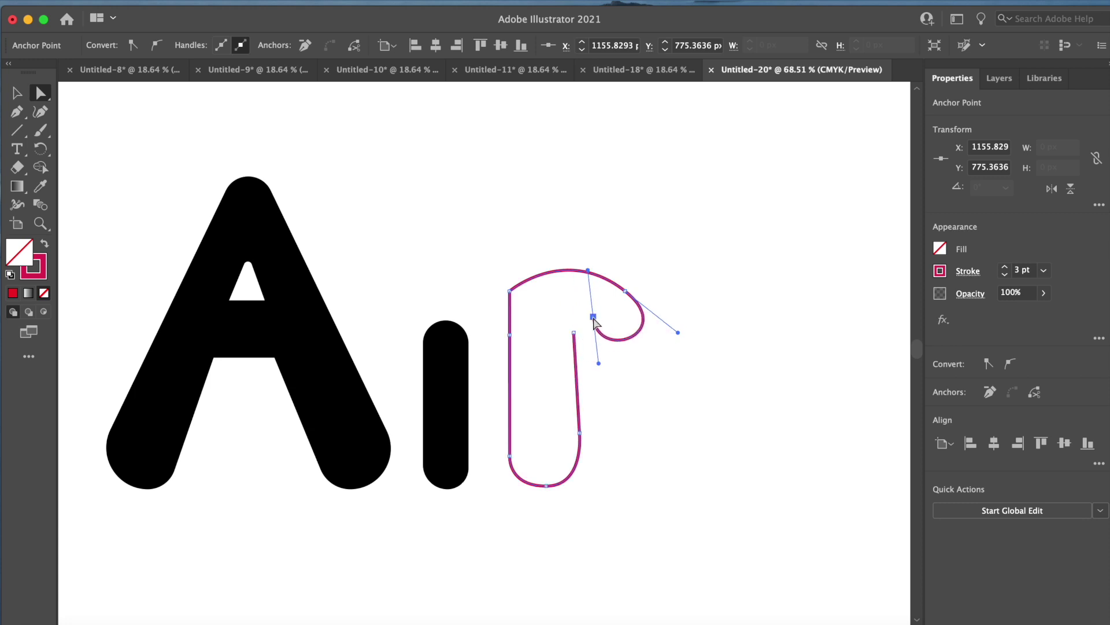
pyautogui.click(602, 367)
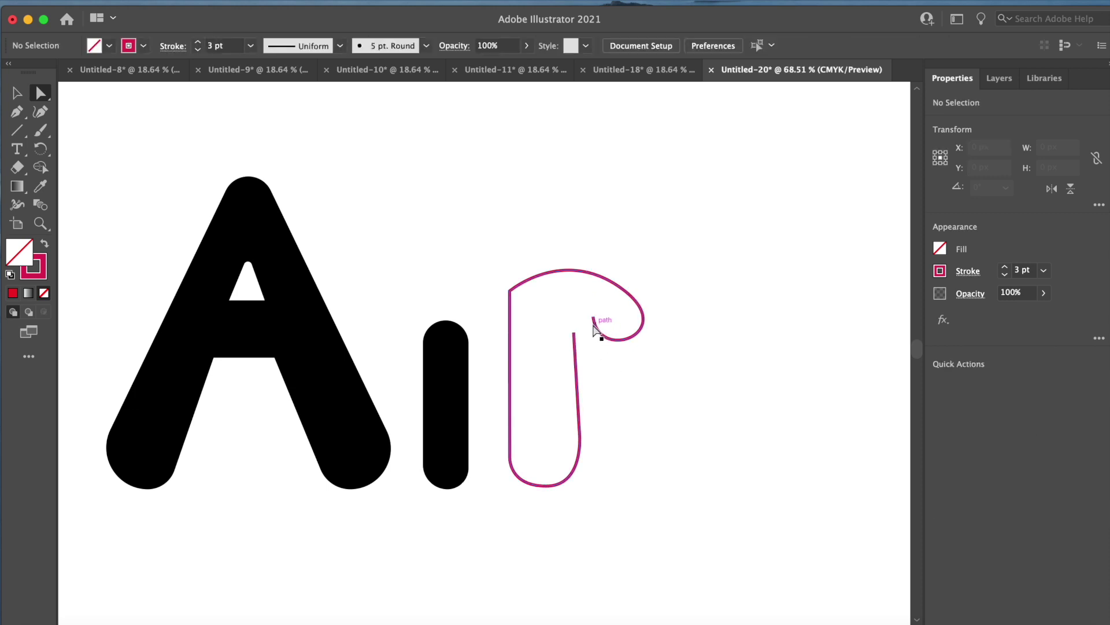
pyautogui.hotkey('ctrl', 'z')
pyautogui.moveTo(599, 362); pyautogui.dragTo(627, 363)
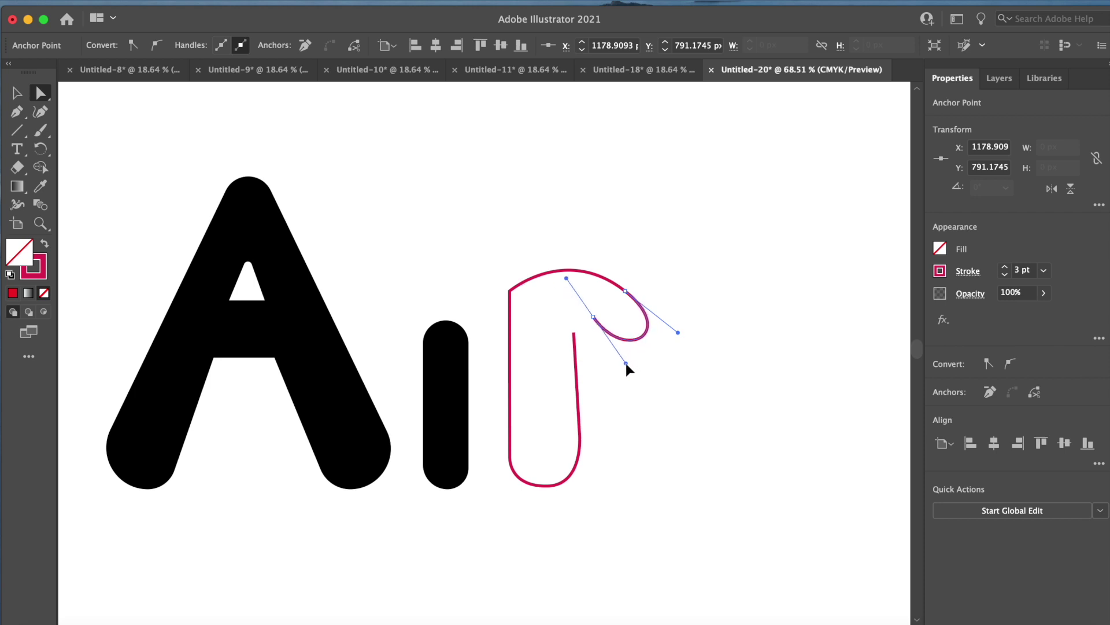
pyautogui.moveTo(626, 363); pyautogui.dragTo(626, 363)
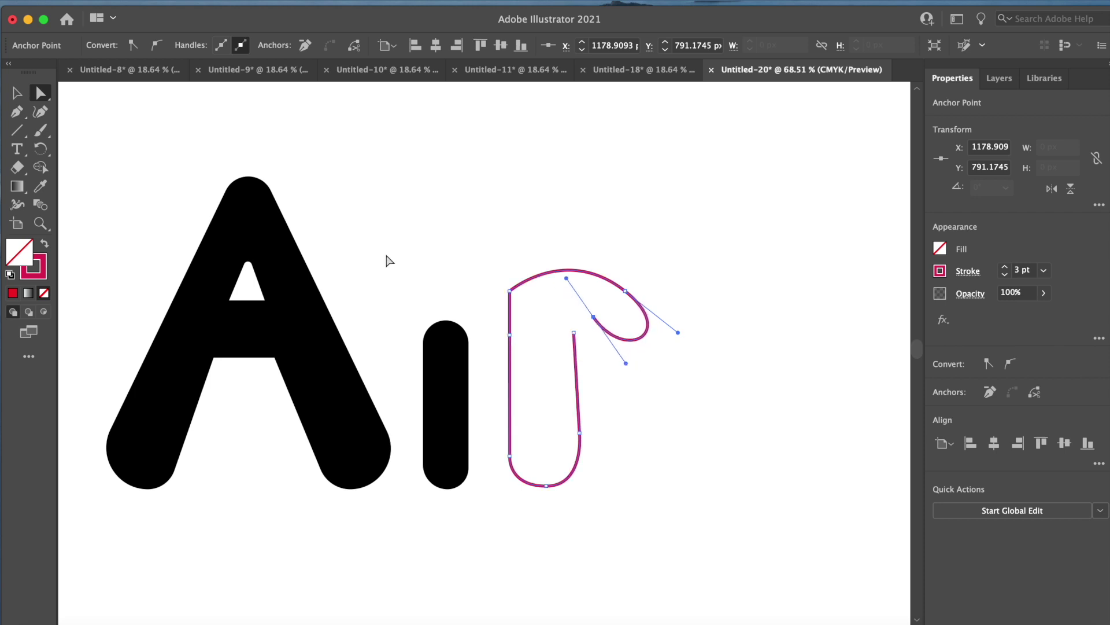
# Drag the hook's open end onto the top of the U's right stem.
pyautogui.click(16, 117)
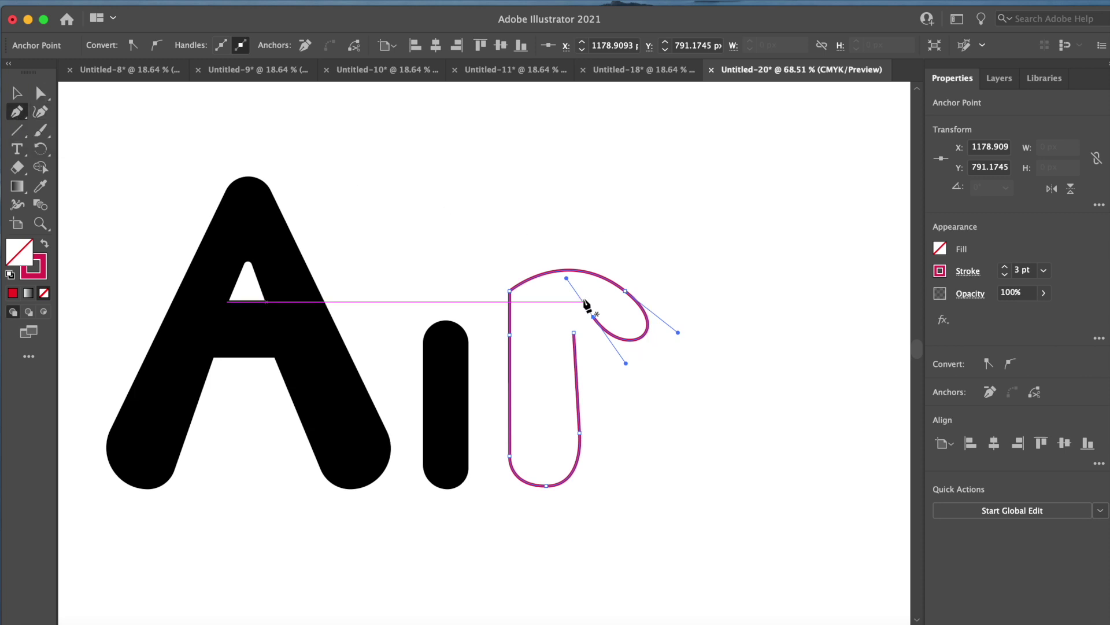
pyautogui.press('a')
pyautogui.moveTo(574, 332)
pyautogui.mouseDown()
pyautogui.moveTo(570, 302)
pyautogui.moveTo(644, 364)
pyautogui.moveTo(583, 322)
pyautogui.mouseUp()
# Join the r's two ends into a closed shape and fill it black.
pyautogui.press('super+j')
pyautogui.press('v')
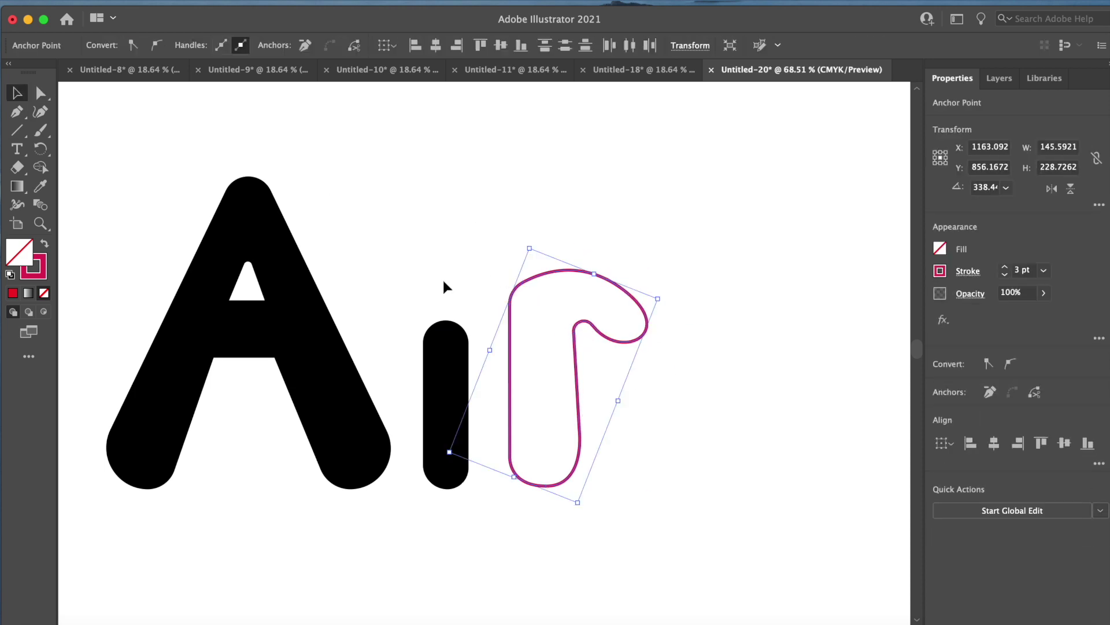
pyautogui.click(687, 474)
pyautogui.click(510, 317)
pyautogui.click(108, 45)
pyautogui.click(41, 69)
pyautogui.press('super+shift+a')
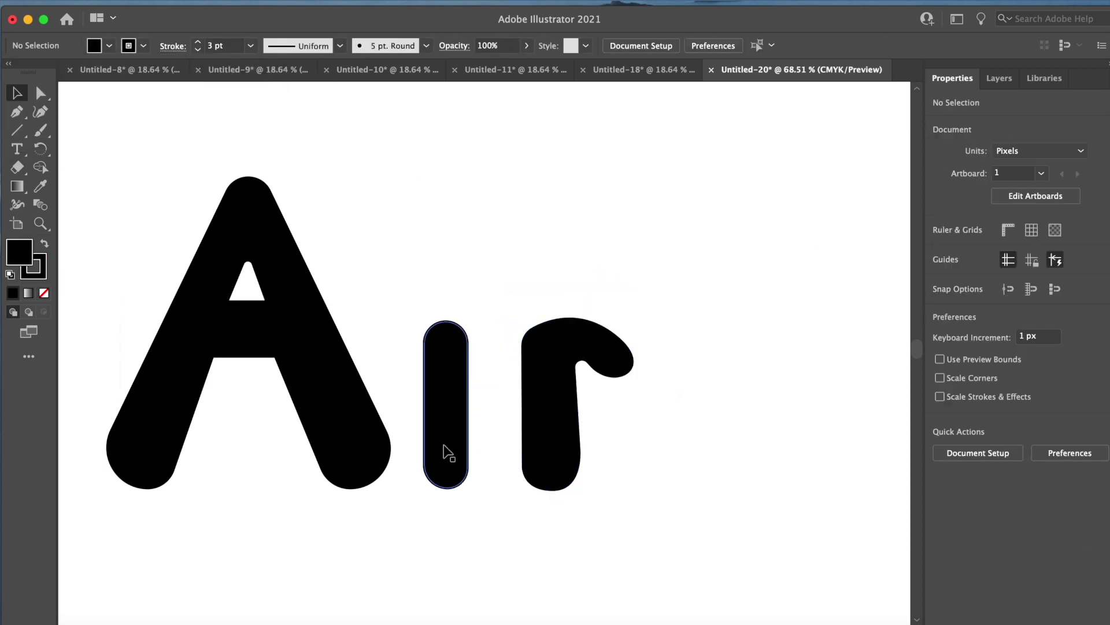
# Widen the i stem slightly by dragging its side handle outward.
pyautogui.click(445, 452)
pyautogui.moveTo(468, 404); pyautogui.dragTo(484, 405)
pyautogui.click(726, 443)
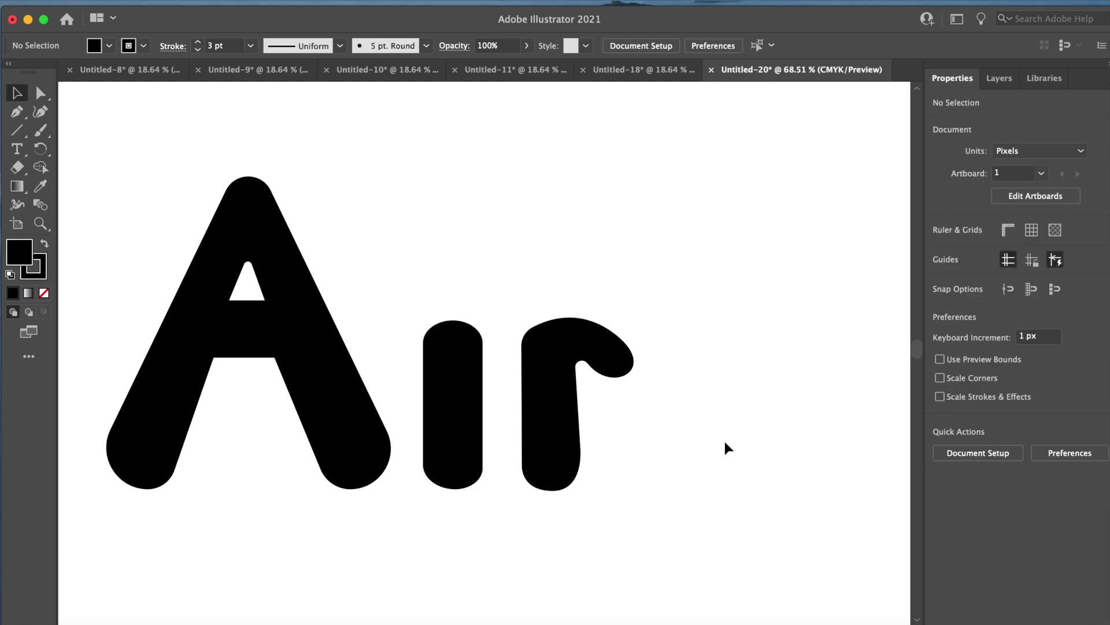
pyautogui.scroll(-2, 619, 492)
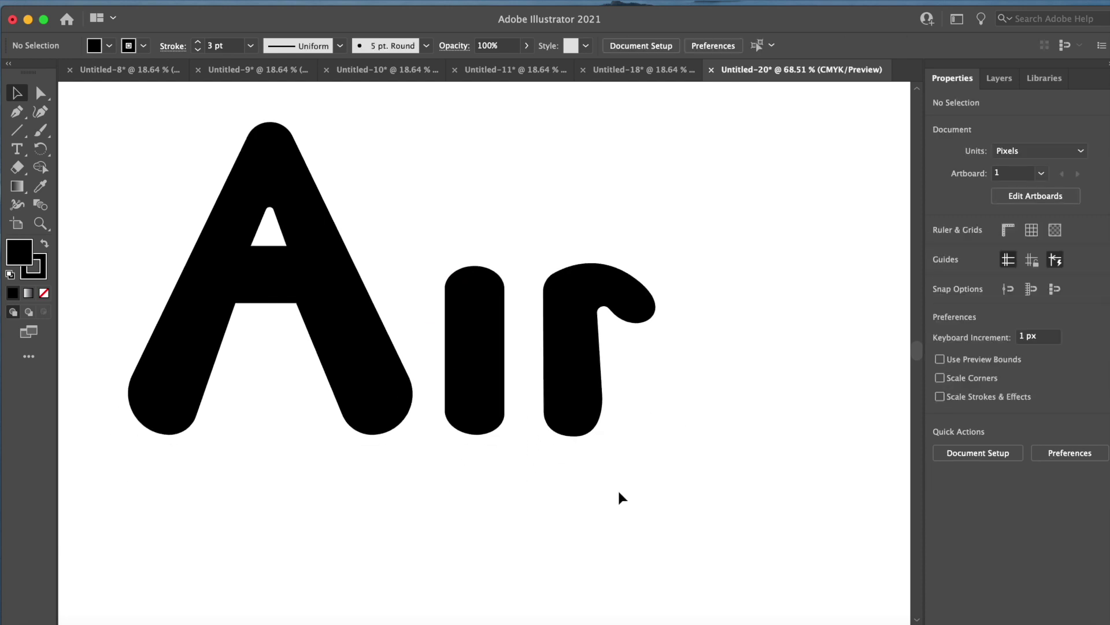
pyautogui.scroll(1, 630, 571)
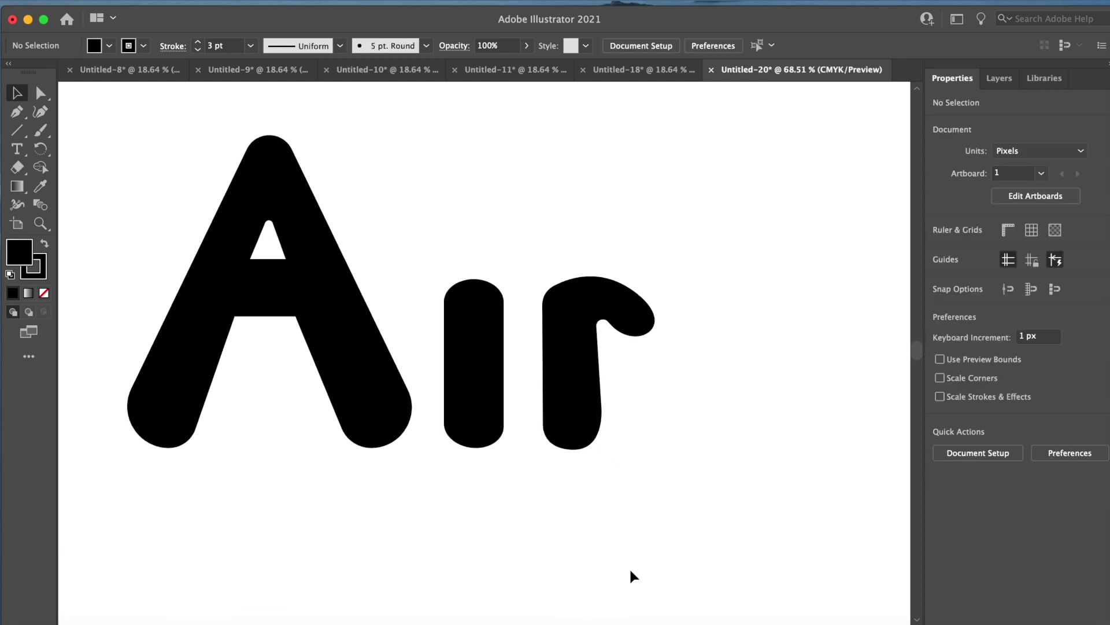